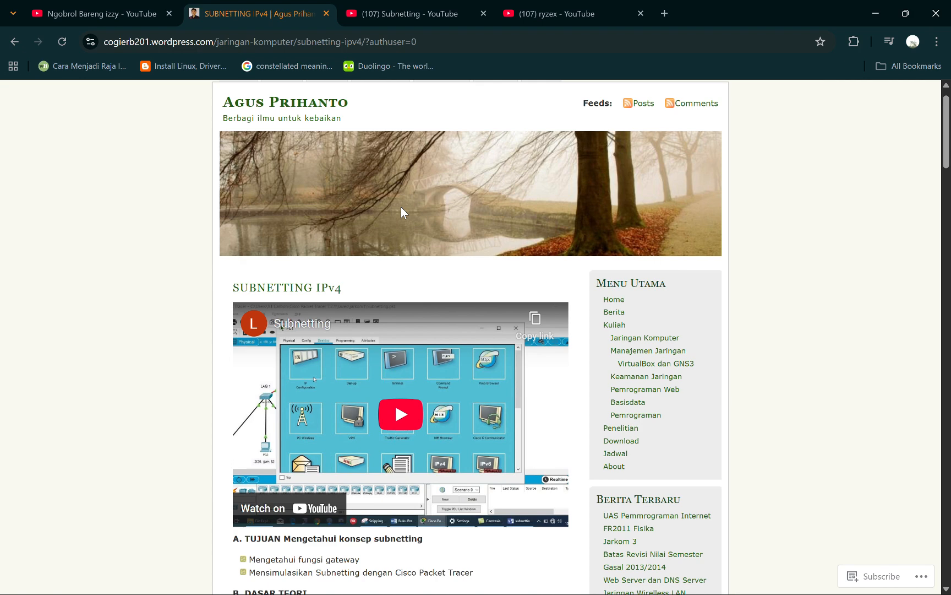
Read the SUBNETTING IPv4 article's sections on the definition, purposes and calculation of subnets, including the NetID/HostID diagram
{"action": "scroll", "coordinate": [400, 207], "scroll_direction": "down", "scroll_amount": 2}
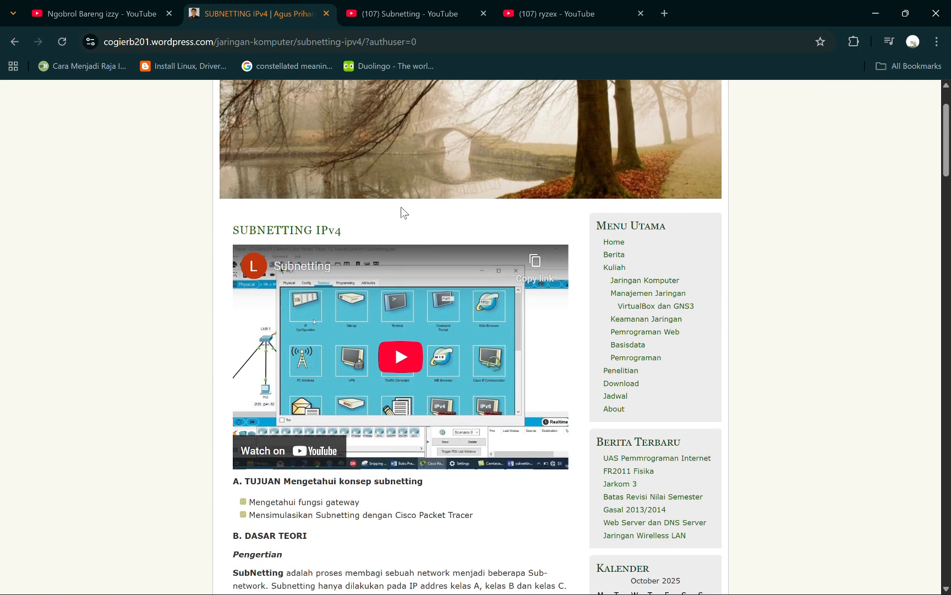
{"action": "scroll", "coordinate": [401, 207], "scroll_direction": "up", "scroll_amount": 1}
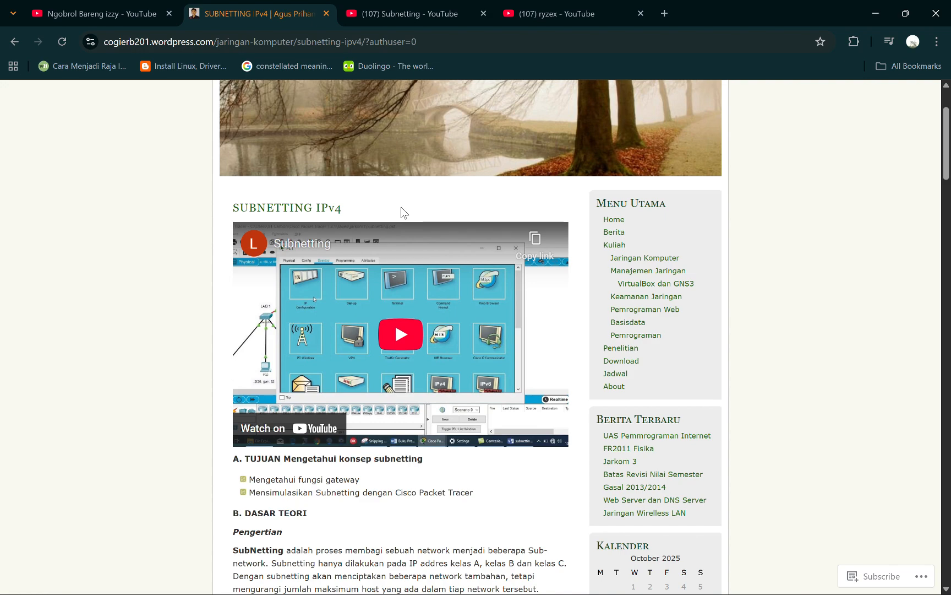
{"action": "scroll", "coordinate": [402, 208], "scroll_direction": "down", "scroll_amount": 4}
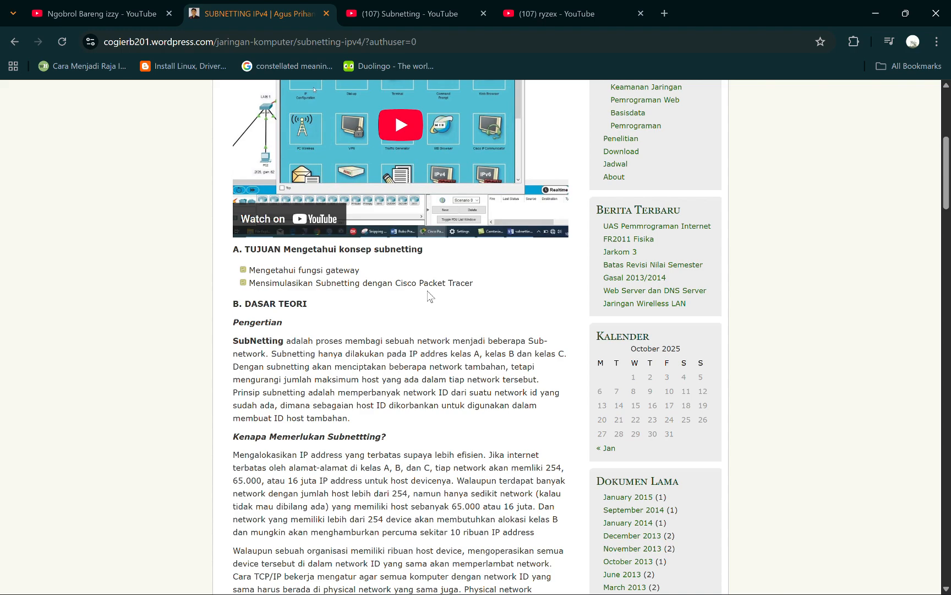
{"action": "scroll", "coordinate": [430, 296], "scroll_direction": "down", "scroll_amount": 13}
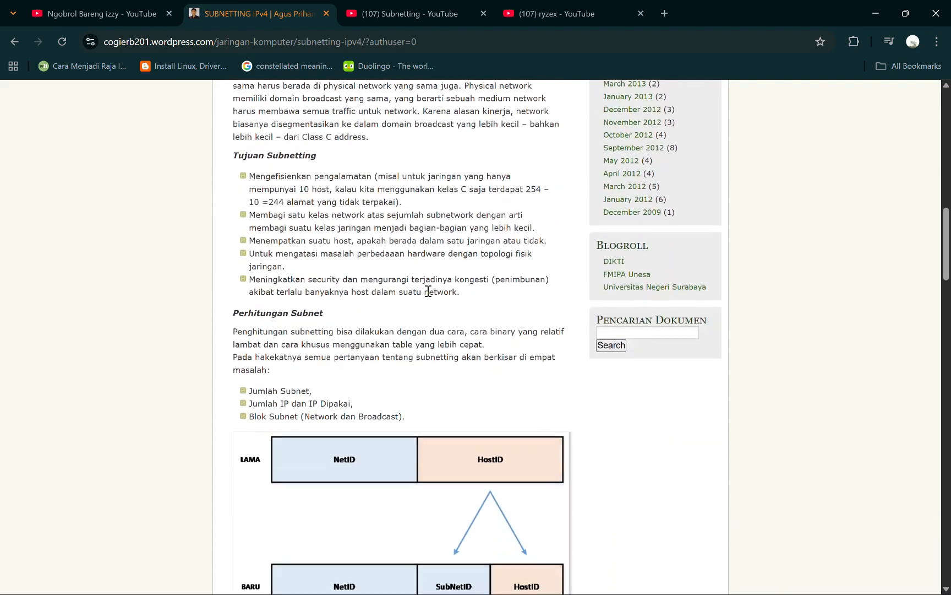
{"action": "scroll", "coordinate": [430, 296], "scroll_direction": "down", "scroll_amount": 2}
{"action": "scroll", "coordinate": [335, 315], "scroll_direction": "up", "scroll_amount": 1}
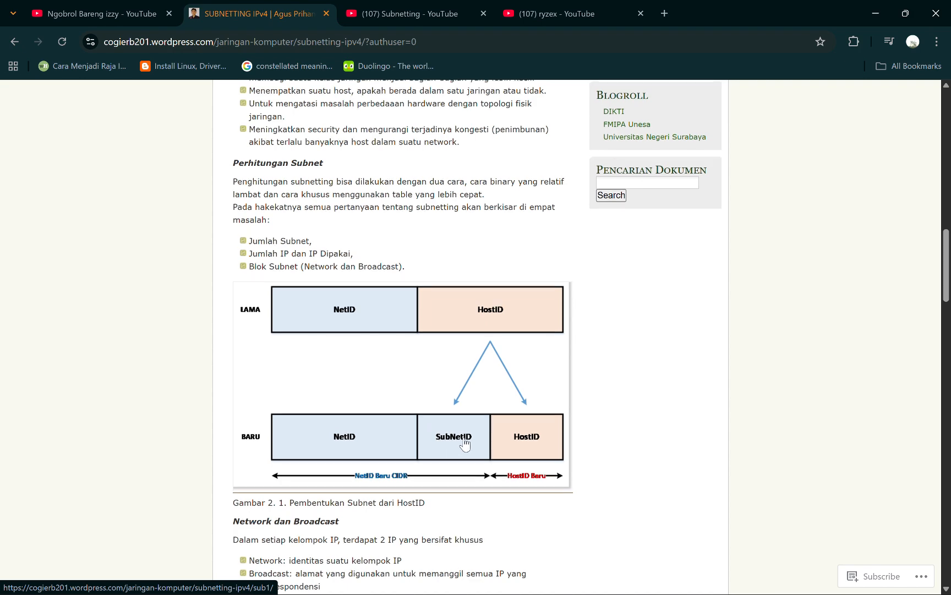
{"action": "scroll", "coordinate": [466, 444], "scroll_direction": "up", "scroll_amount": 4}
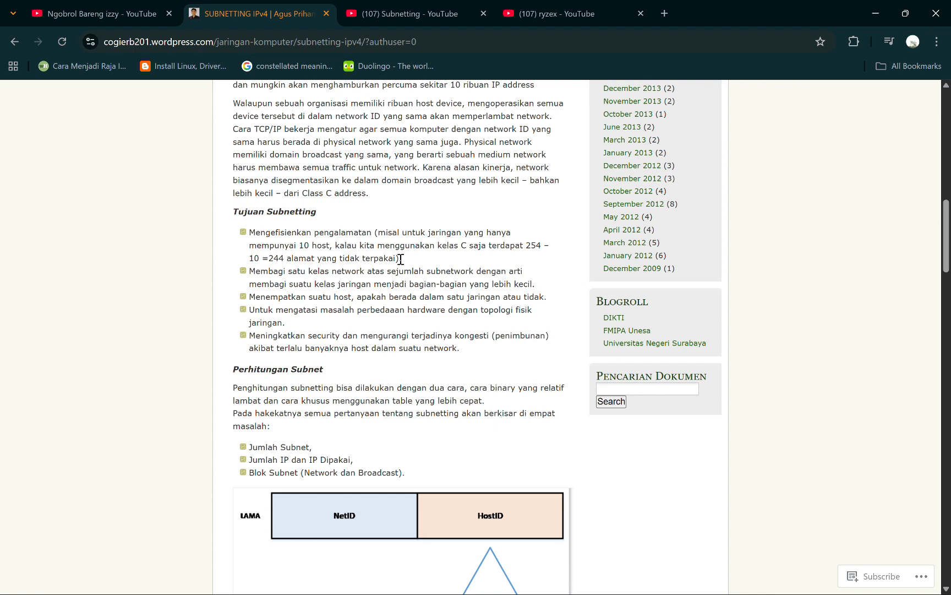
{"action": "scroll", "coordinate": [385, 270], "scroll_direction": "down", "scroll_amount": 1}
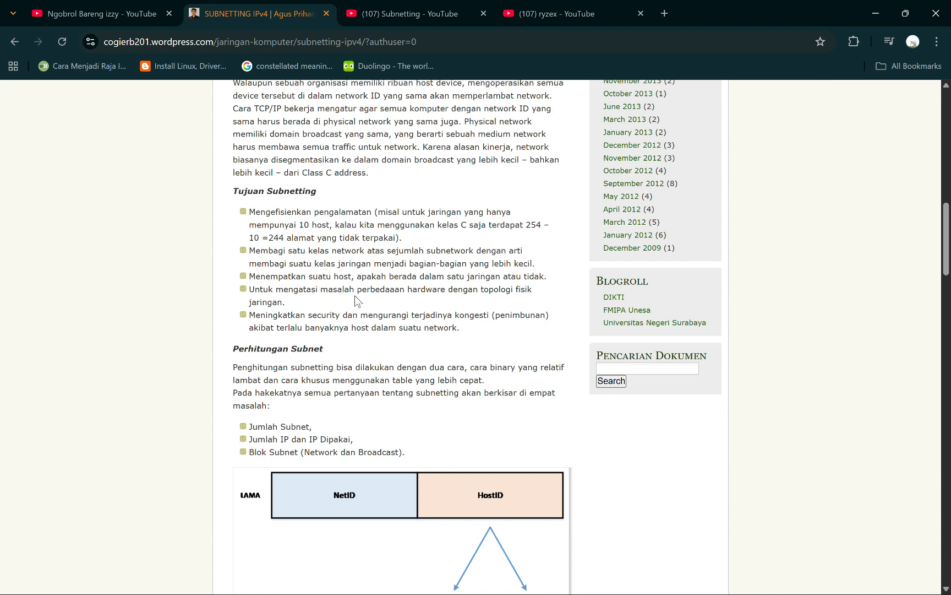
Switch to the subnetting.pkt topology in Cisco Packet Tracer and check PC1's IP configuration
{"action": "key", "text": "alt+Tab"}
{"action": "key", "text": "Tab"}
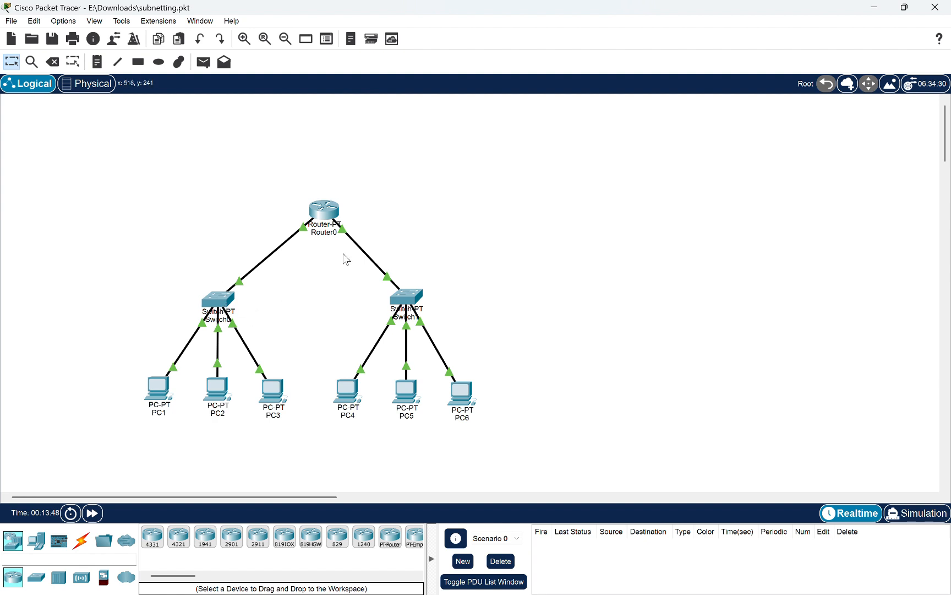
{"action": "mouse_move", "coordinate": [328, 217]}
{"action": "left_click", "coordinate": [161, 393]}
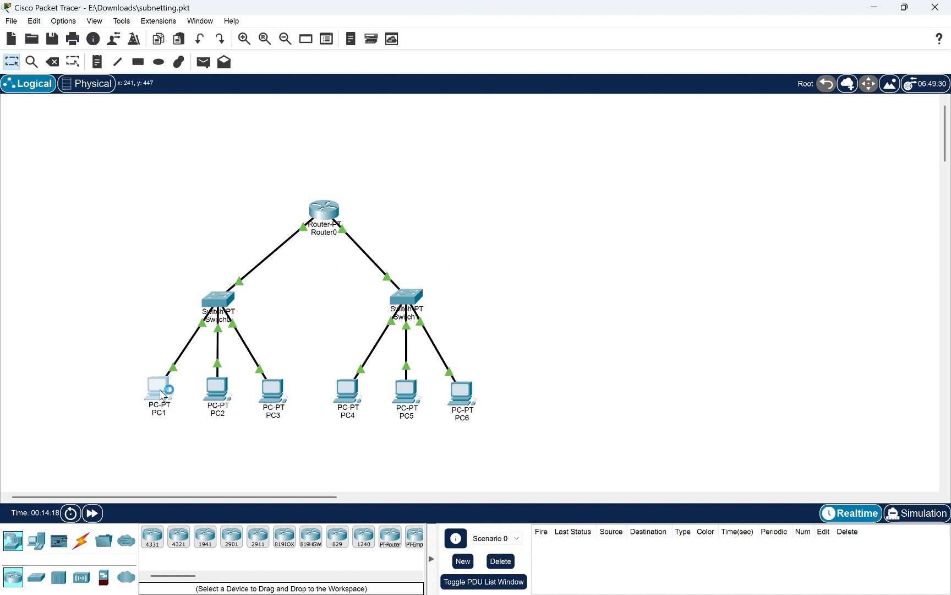
{"action": "left_click", "coordinate": [363, 184]}
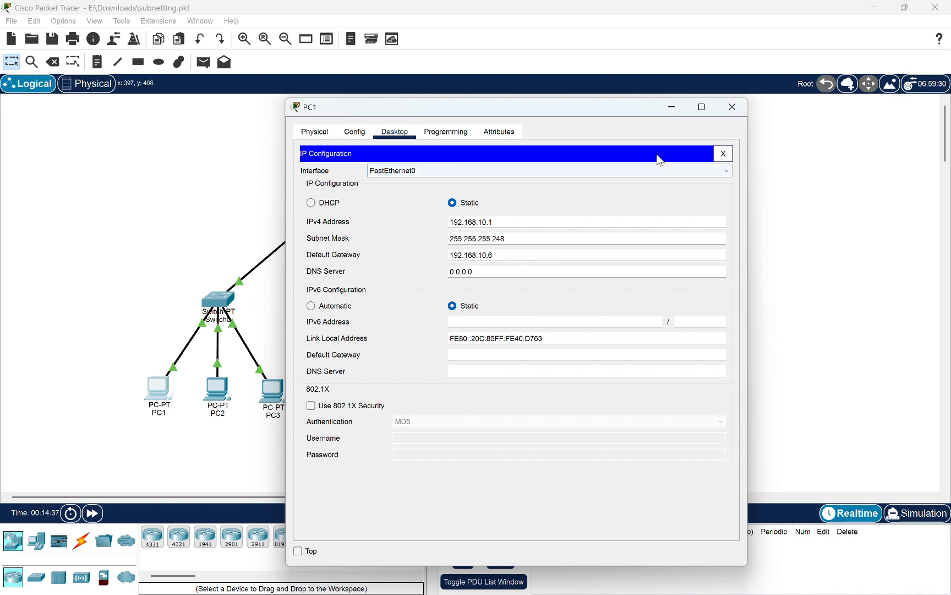
{"action": "left_click", "coordinate": [732, 106]}
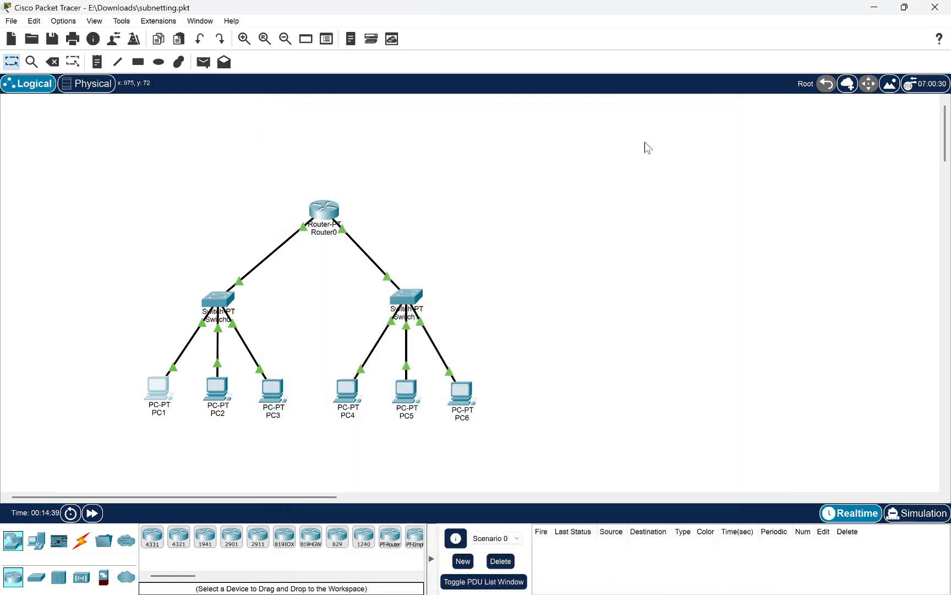
Check the IP configurations of PC2 and PC3, closing each device window after reading it
{"action": "left_click", "coordinate": [215, 393]}
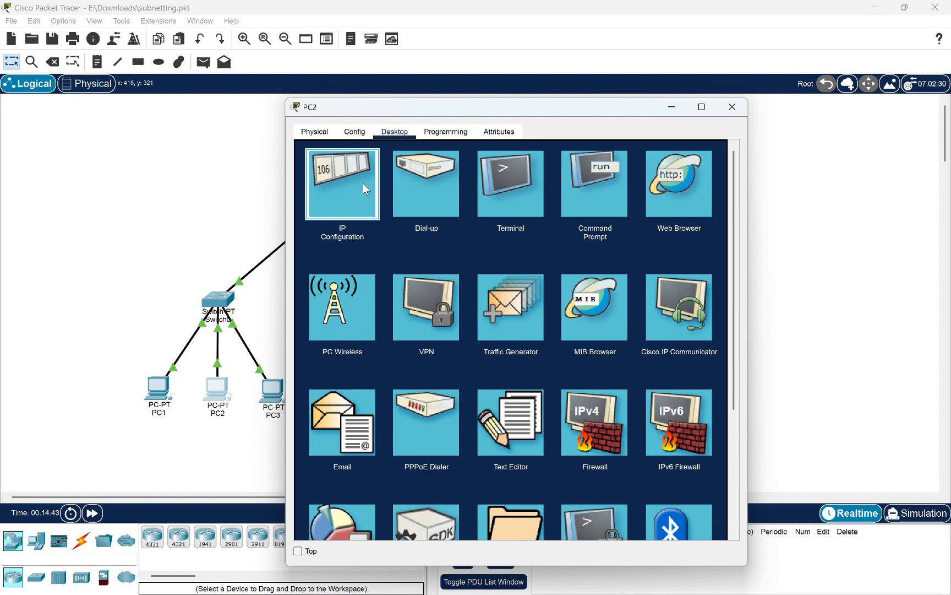
{"action": "left_click", "coordinate": [342, 188]}
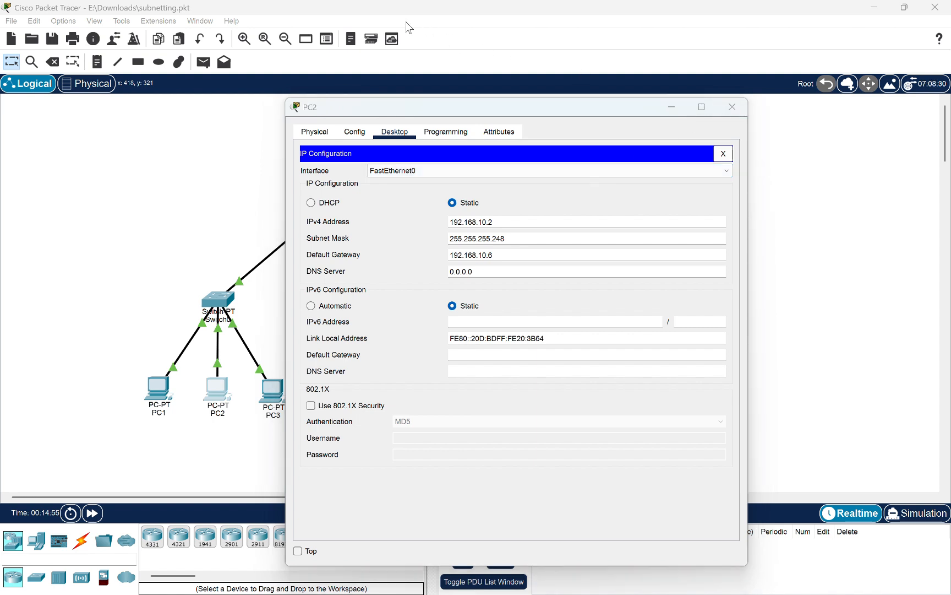
{"action": "left_click", "coordinate": [732, 107]}
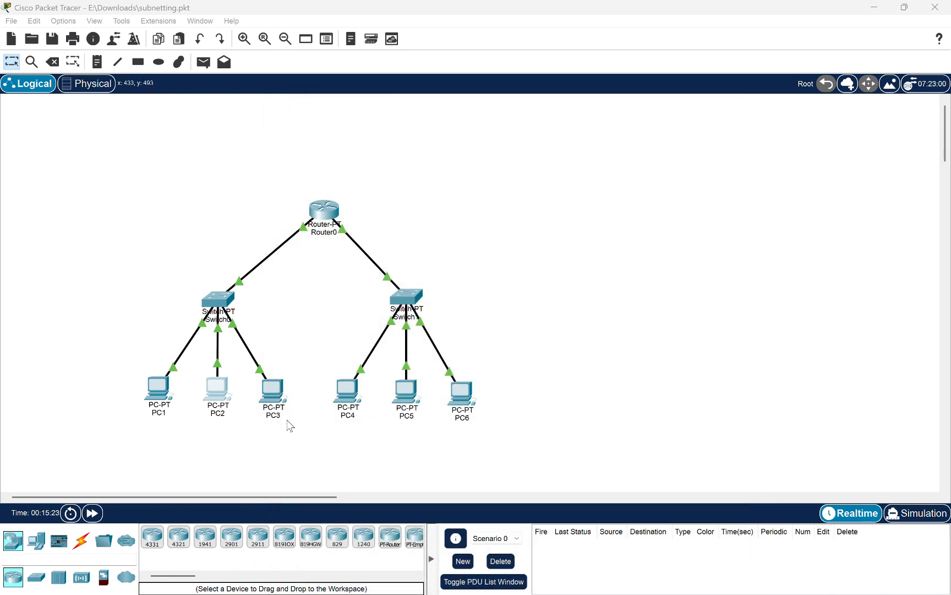
{"action": "left_click", "coordinate": [277, 397]}
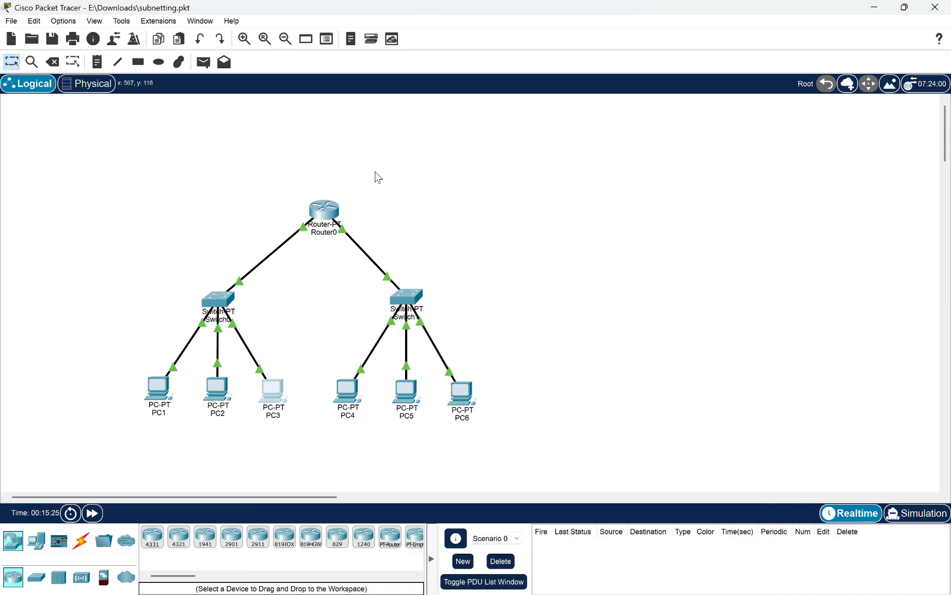
{"action": "left_click", "coordinate": [272, 402]}
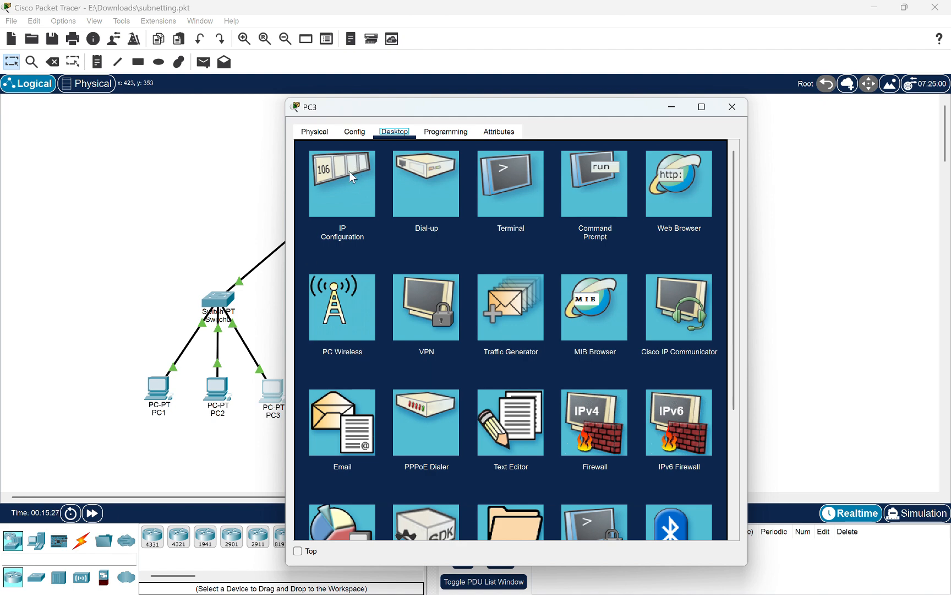
{"action": "left_click", "coordinate": [347, 187]}
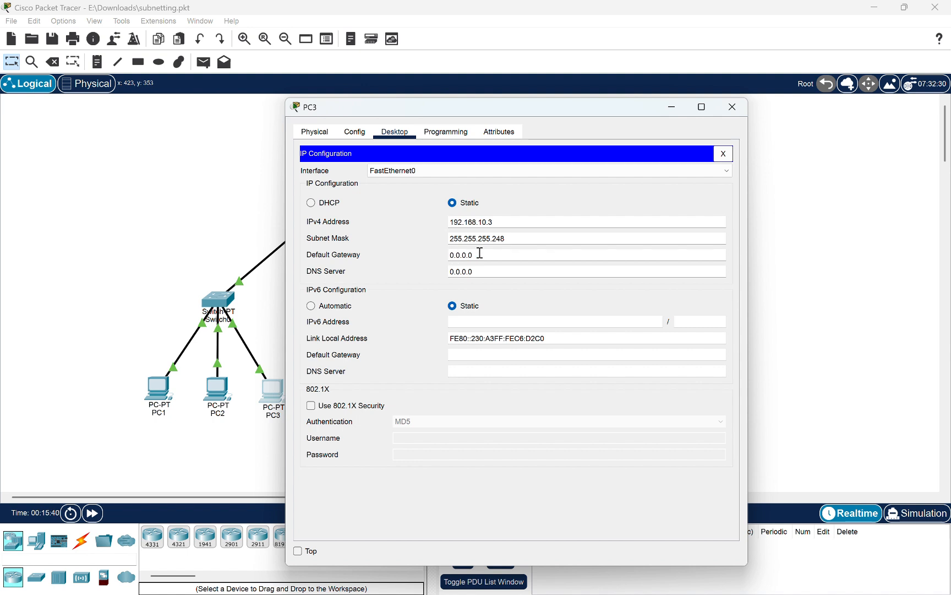
{"action": "left_click", "coordinate": [733, 110]}
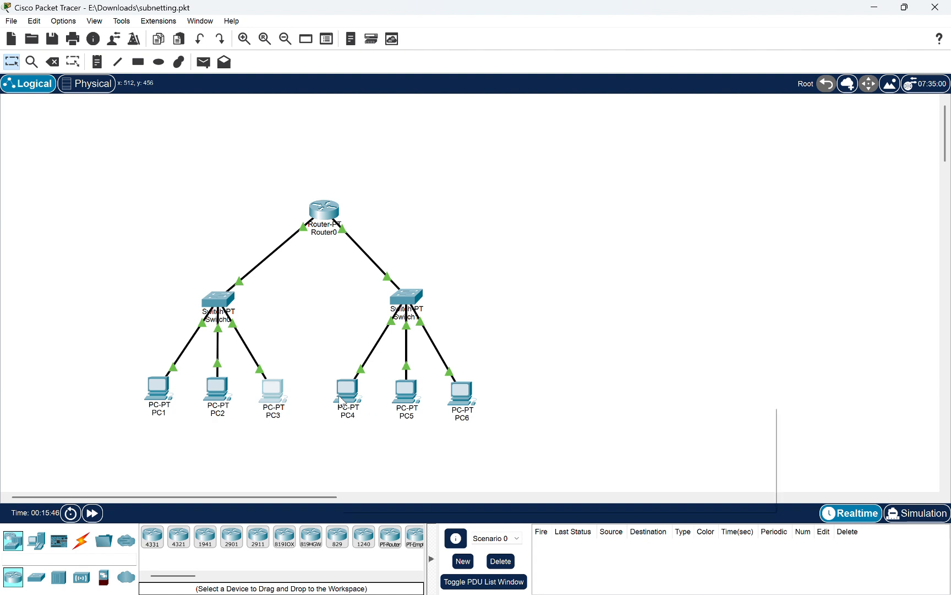
Inspect the device summaries of PC4, PC5, PC6 and PC1 in the topology
{"action": "mouse_move", "coordinate": [341, 399]}
{"action": "mouse_move", "coordinate": [412, 397]}
{"action": "mouse_move", "coordinate": [463, 410]}
{"action": "mouse_move", "coordinate": [159, 396]}
{"action": "mouse_move", "coordinate": [473, 392]}
Switch to Simulation mode and add a simple PDU from PC1 to PC3
{"action": "left_click", "coordinate": [913, 511]}
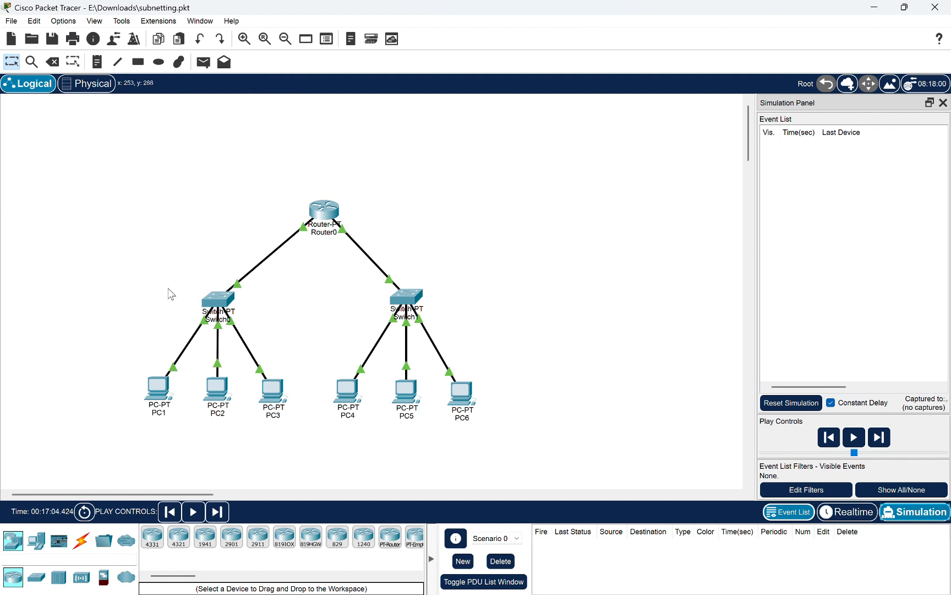
{"action": "left_click", "coordinate": [204, 62]}
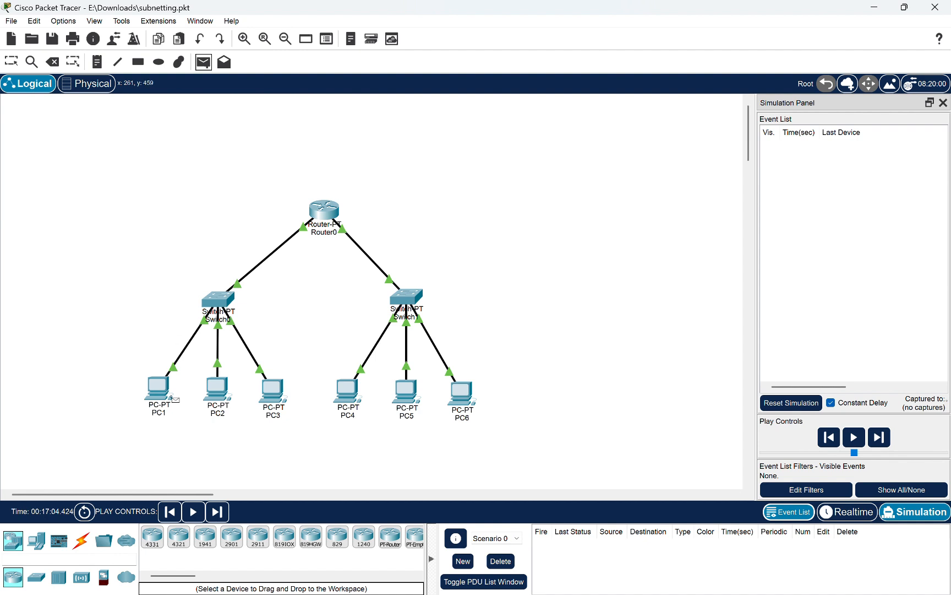
{"action": "left_click", "coordinate": [160, 394]}
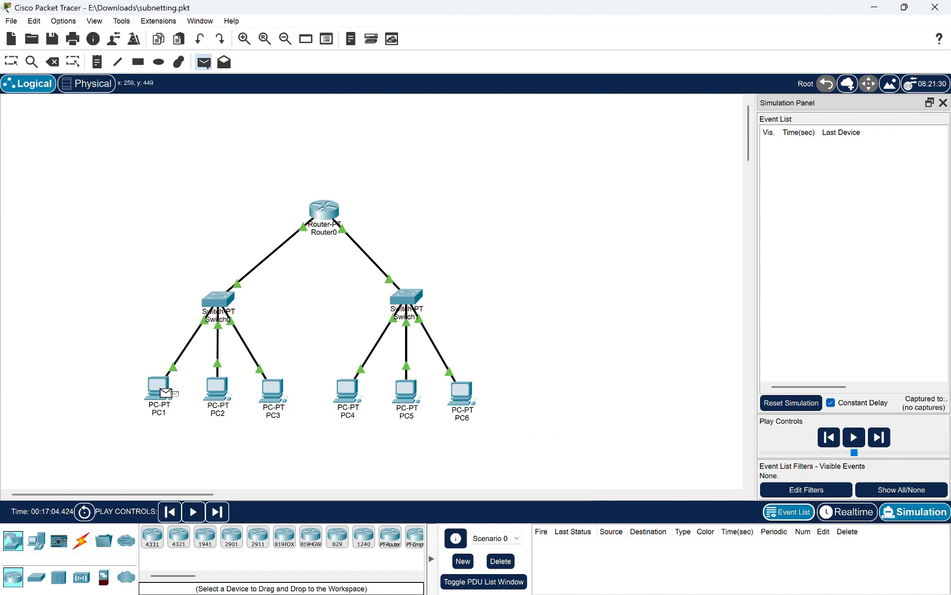
{"action": "left_click", "coordinate": [273, 393]}
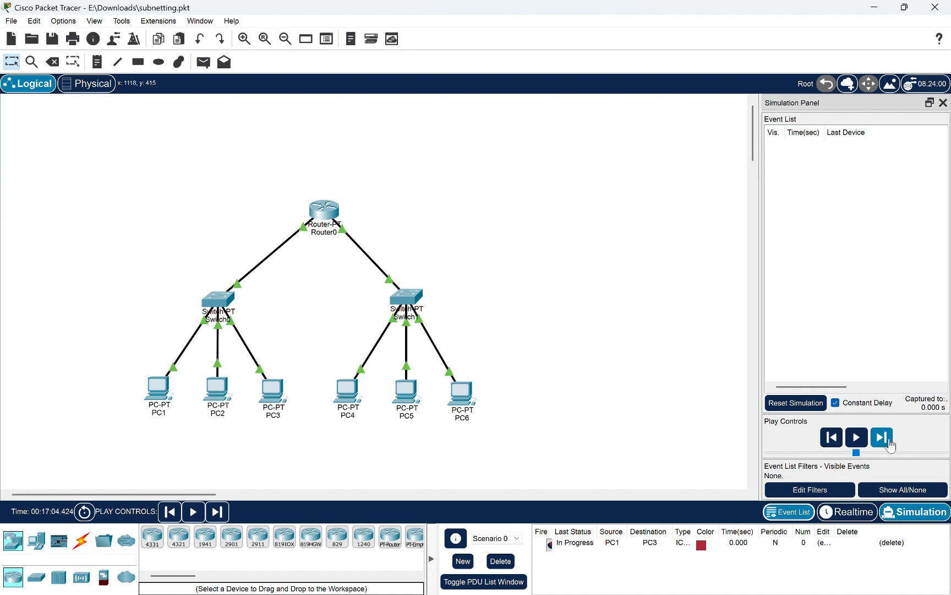
Enable ICMP under the IPv4 event filters so that the simulation displays ICMP packets
{"action": "left_click", "coordinate": [788, 490]}
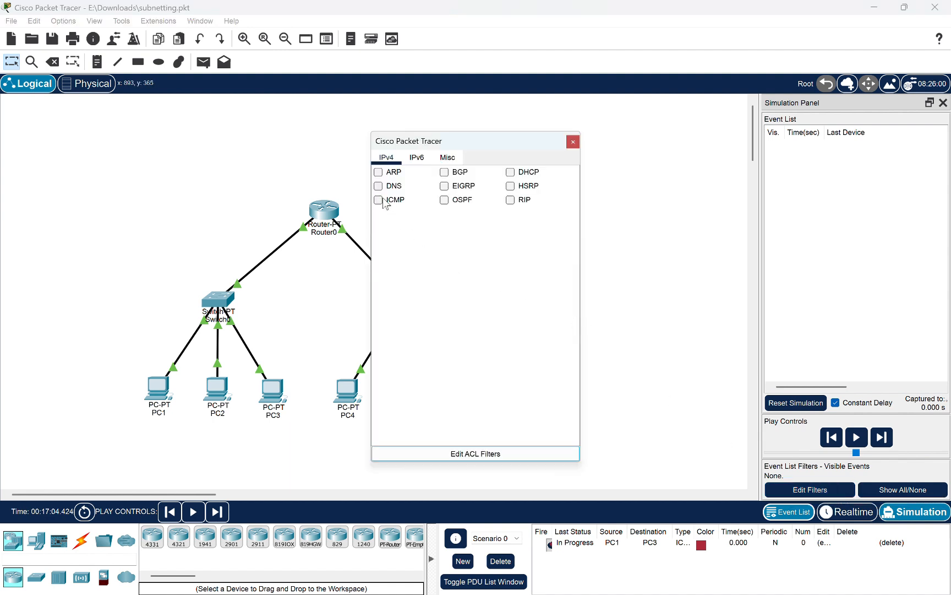
{"action": "left_click", "coordinate": [379, 200]}
{"action": "left_click", "coordinate": [571, 145]}
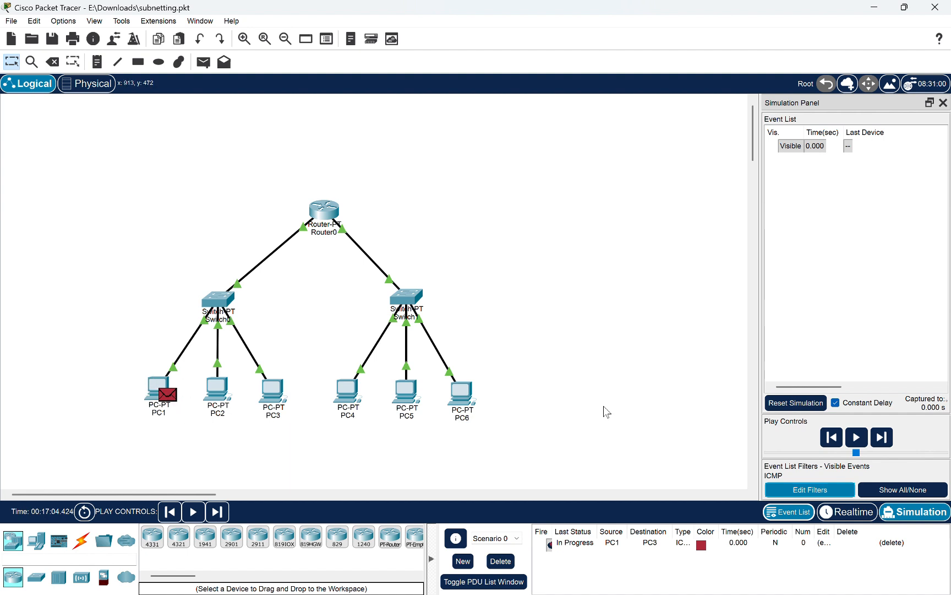
Advance the simulation event by event to follow the ICMP packet from PC1 through Switch0 to PC3 and back
{"action": "left_click", "coordinate": [882, 437]}
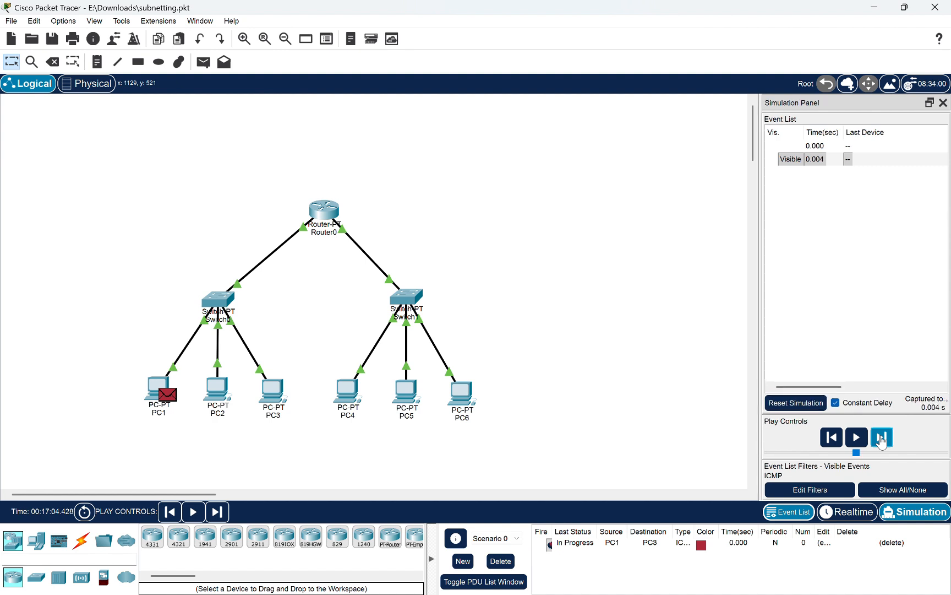
{"action": "left_click", "coordinate": [882, 438]}
{"action": "left_click", "coordinate": [882, 437]}
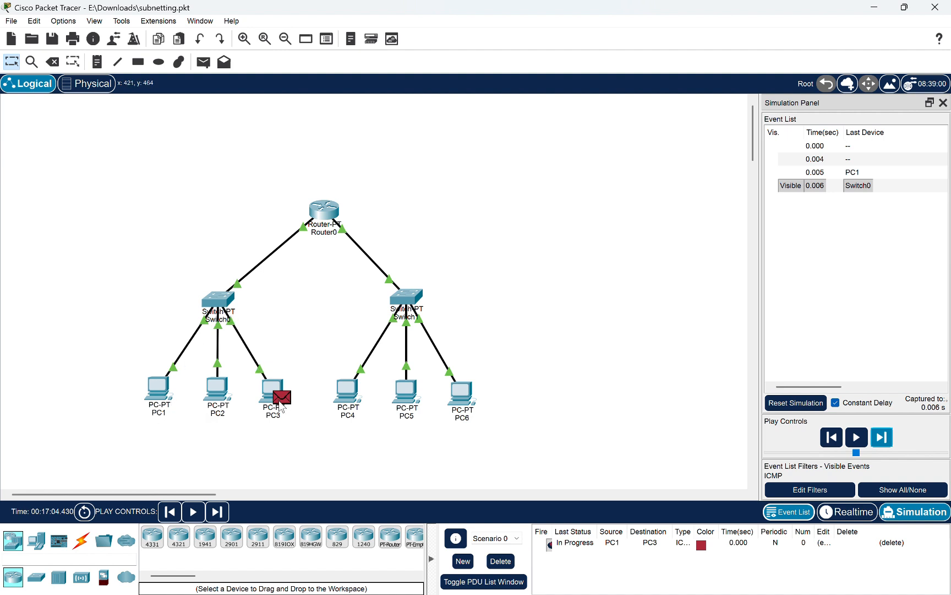
{"action": "left_click", "coordinate": [880, 440]}
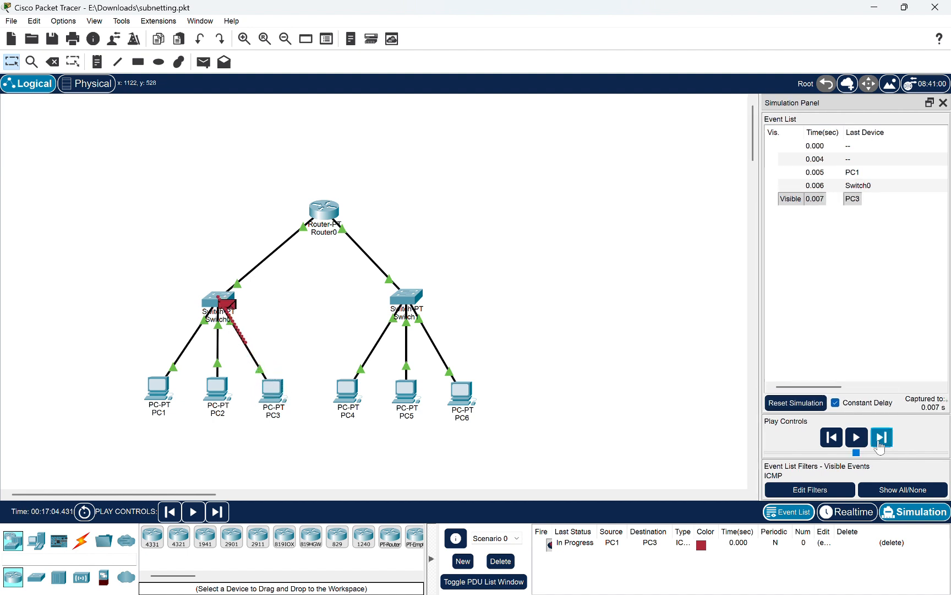
{"action": "left_click", "coordinate": [880, 441]}
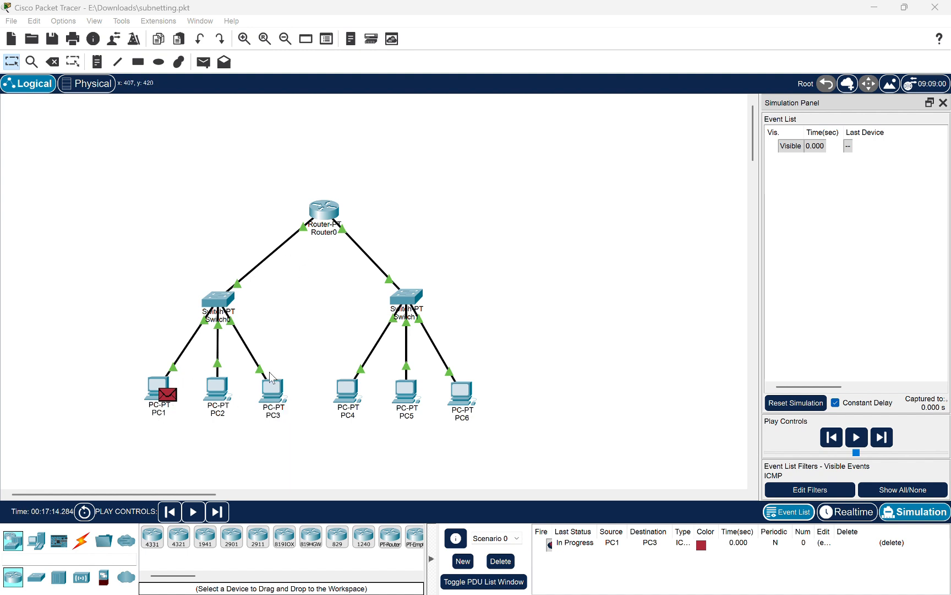
Review PC3's IP configuration again and close its device window
{"action": "left_click", "coordinate": [272, 388]}
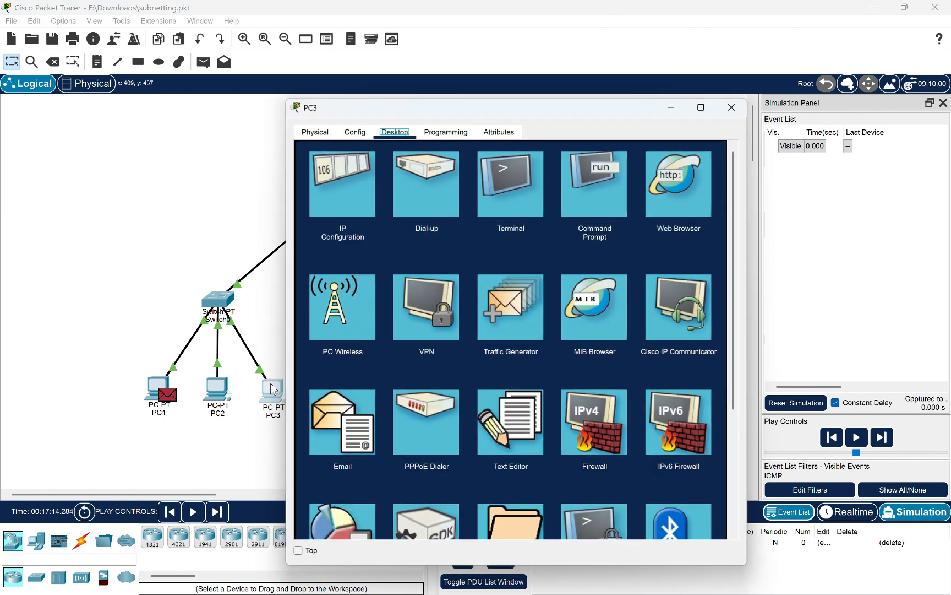
{"action": "left_click", "coordinate": [364, 212]}
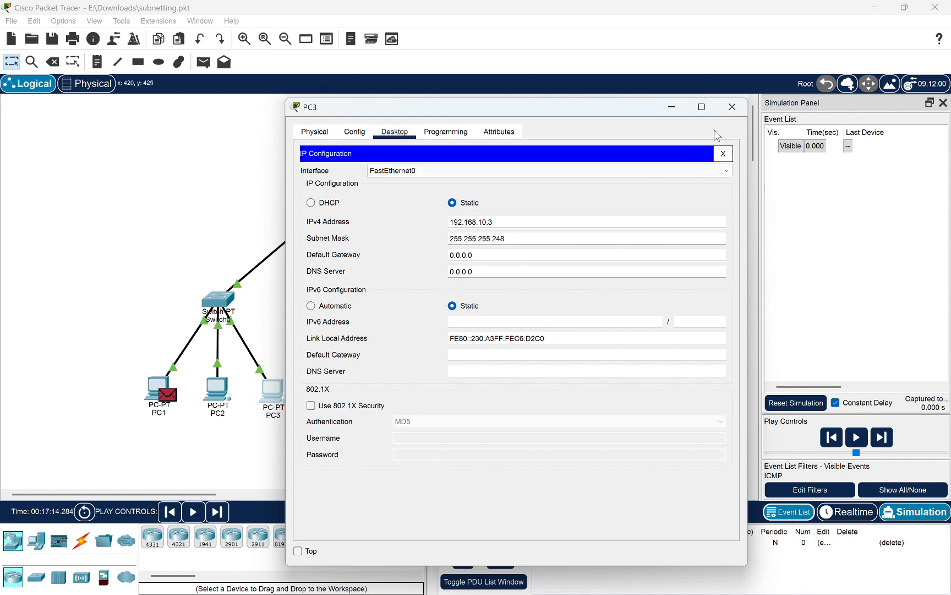
{"action": "left_click", "coordinate": [731, 107]}
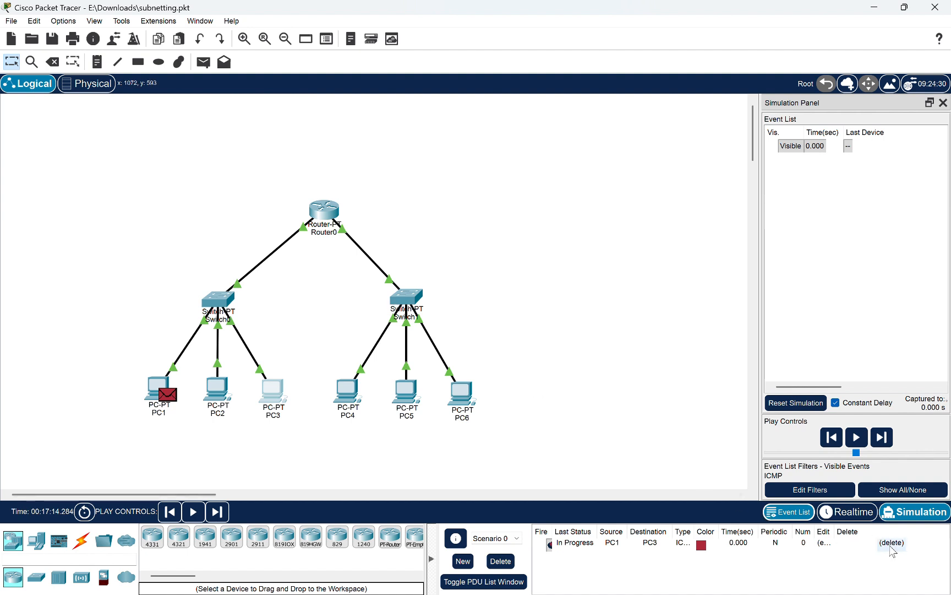
Delete the PC1-to-PC3 PDU from the scenario
{"action": "left_click", "coordinate": [892, 542]}
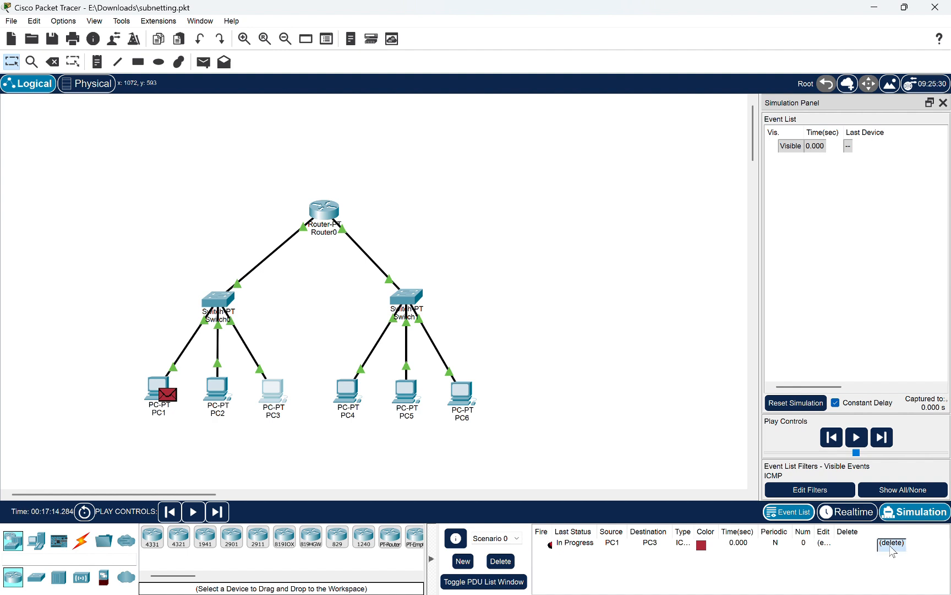
{"action": "left_click", "coordinate": [891, 544]}
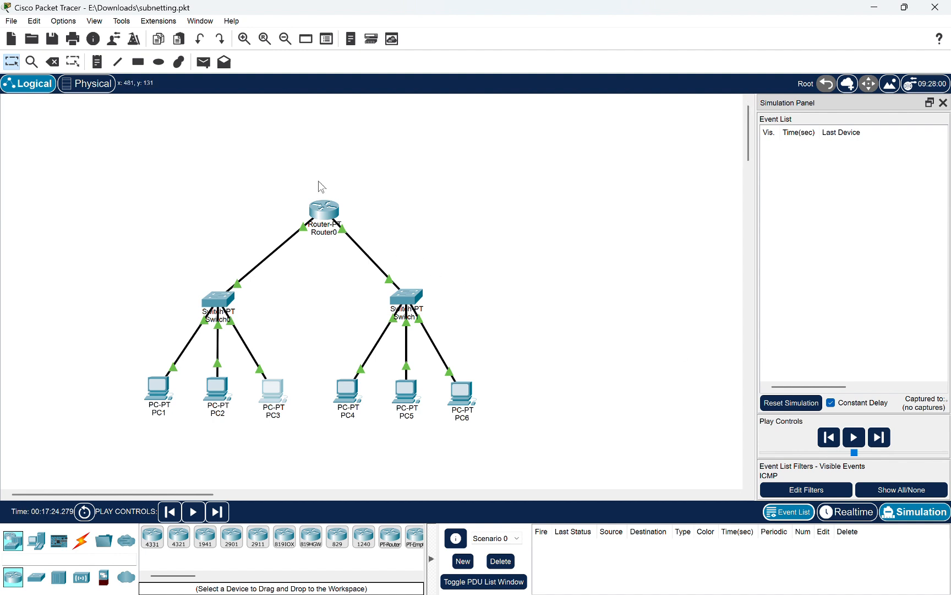
Add a simple PDU with PC1 as the source and PC4 as the destination
{"action": "left_click", "coordinate": [205, 64]}
{"action": "left_click", "coordinate": [163, 392]}
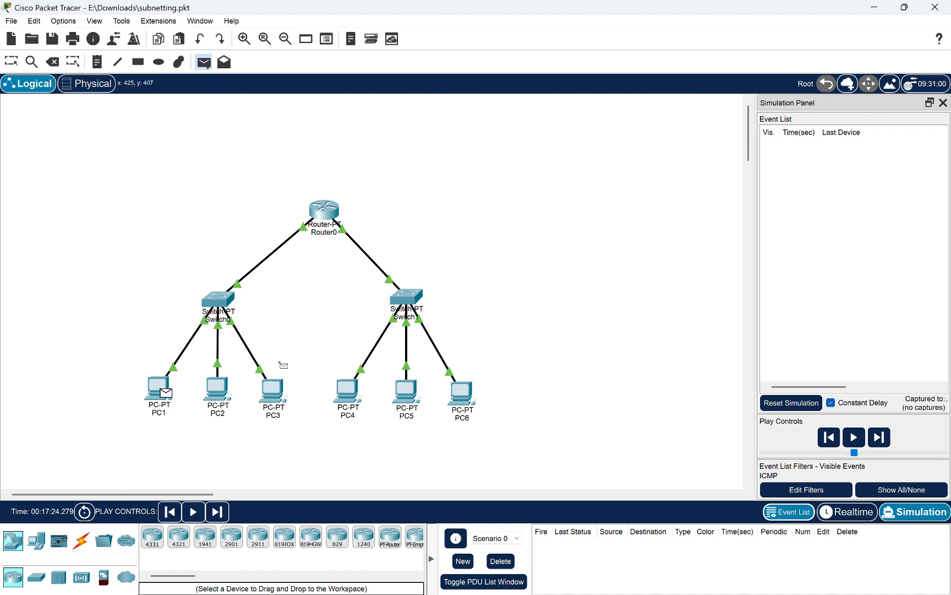
{"action": "left_click", "coordinate": [350, 397]}
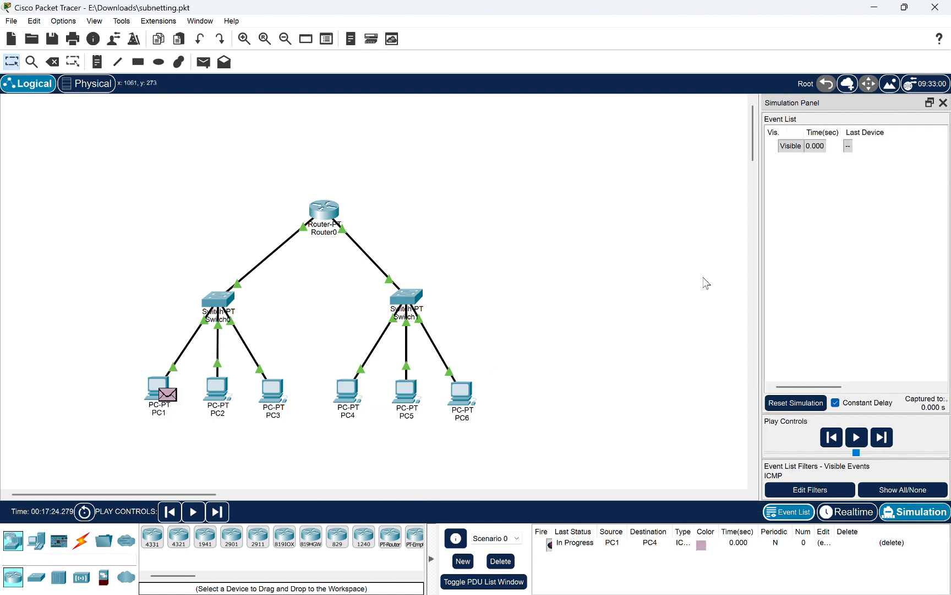
Advance the simulation event by event to follow the first ICMP packet from PC1 through Switch0 to Router0
{"action": "left_click", "coordinate": [883, 441]}
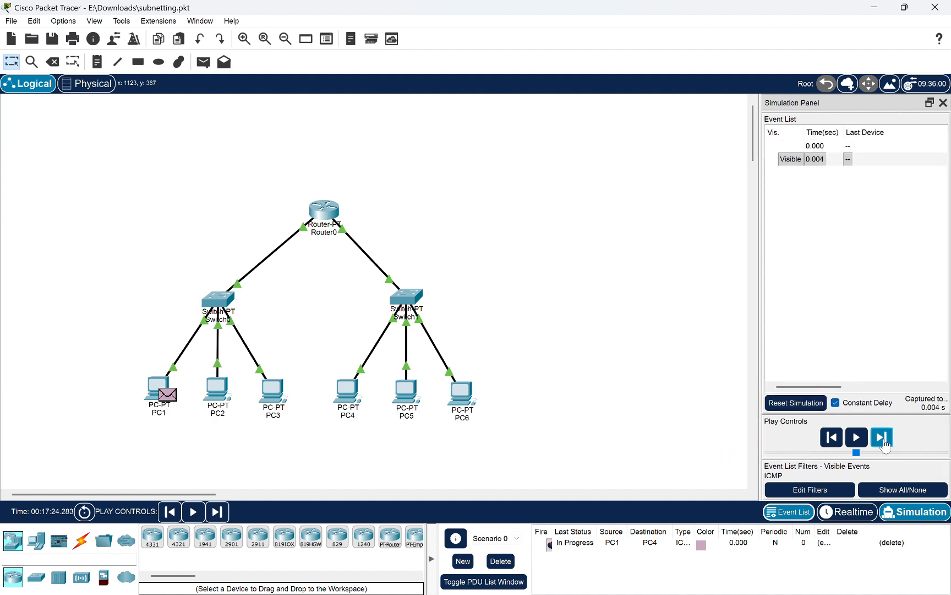
{"action": "left_click", "coordinate": [883, 439]}
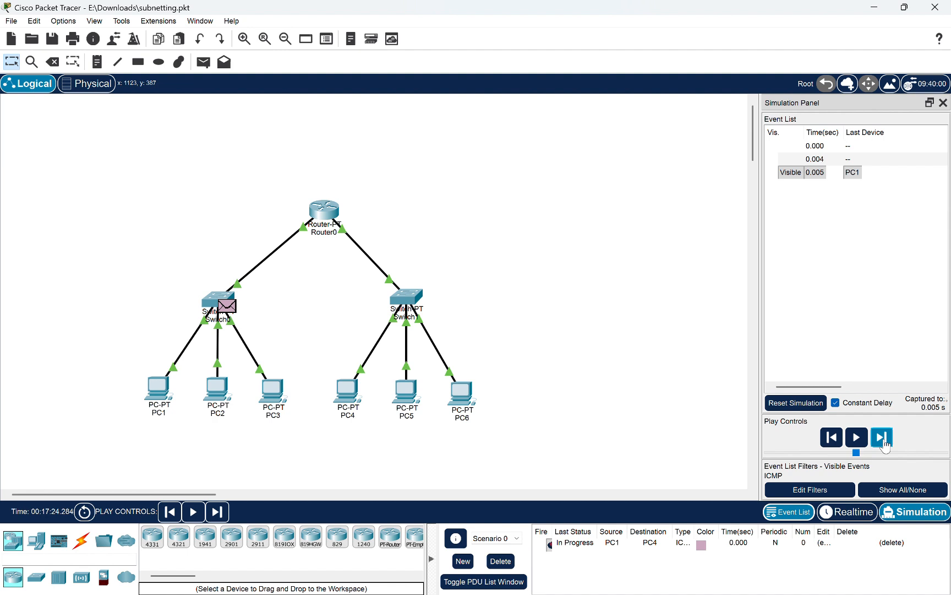
{"action": "mouse_move", "coordinate": [341, 381]}
{"action": "left_click", "coordinate": [890, 440]}
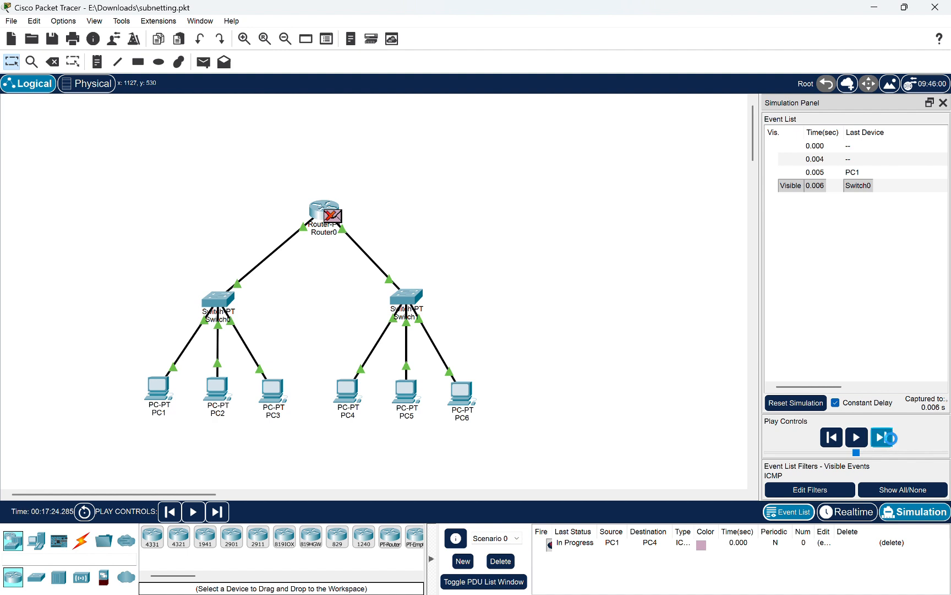
{"action": "left_click", "coordinate": [886, 442]}
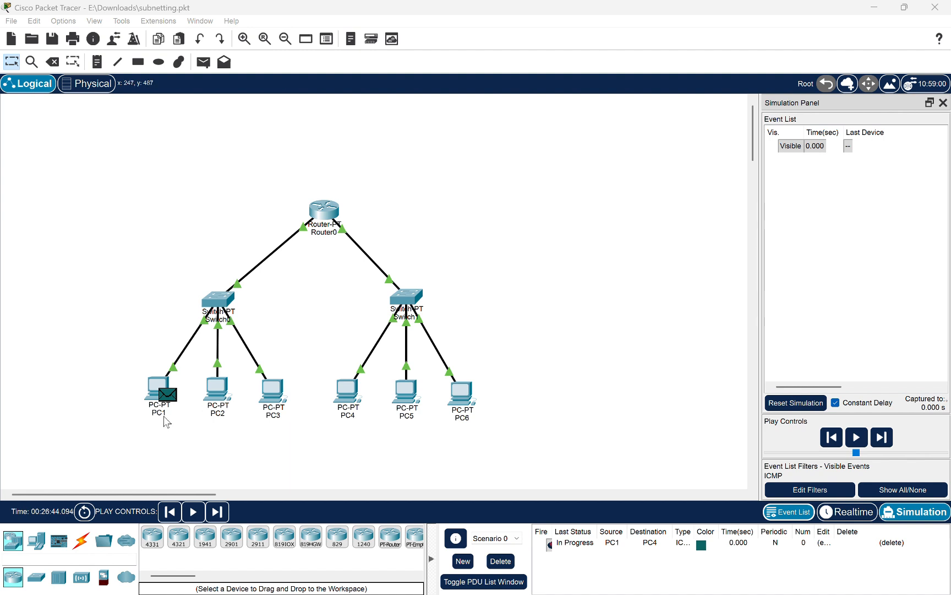
Advance the repeated PC1-to-PC4 simulation event by event, following the ICMP packet through Switch0, Router0 and Switch1 to PC4 and back
{"action": "left_click", "coordinate": [884, 436]}
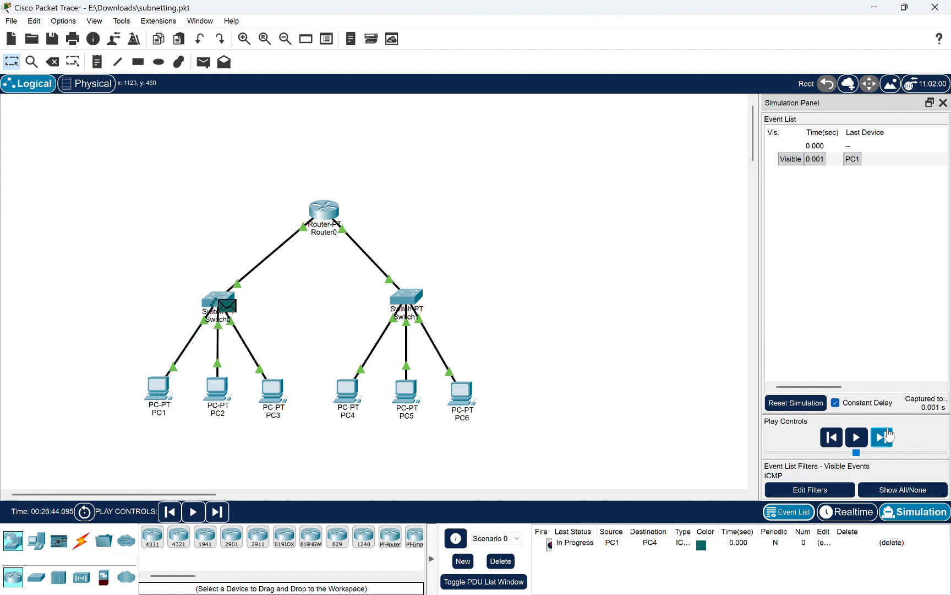
{"action": "left_click", "coordinate": [883, 437]}
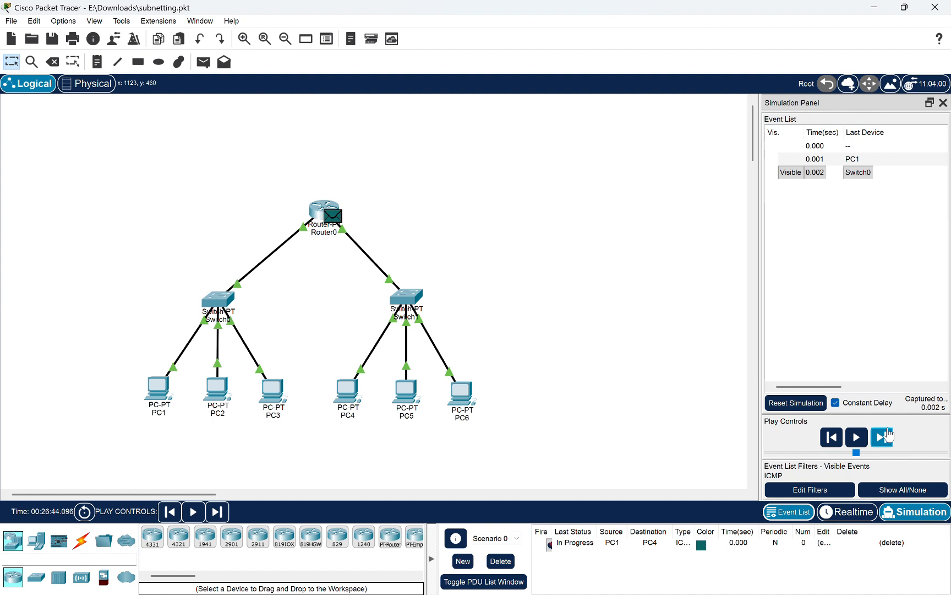
{"action": "left_click", "coordinate": [886, 437]}
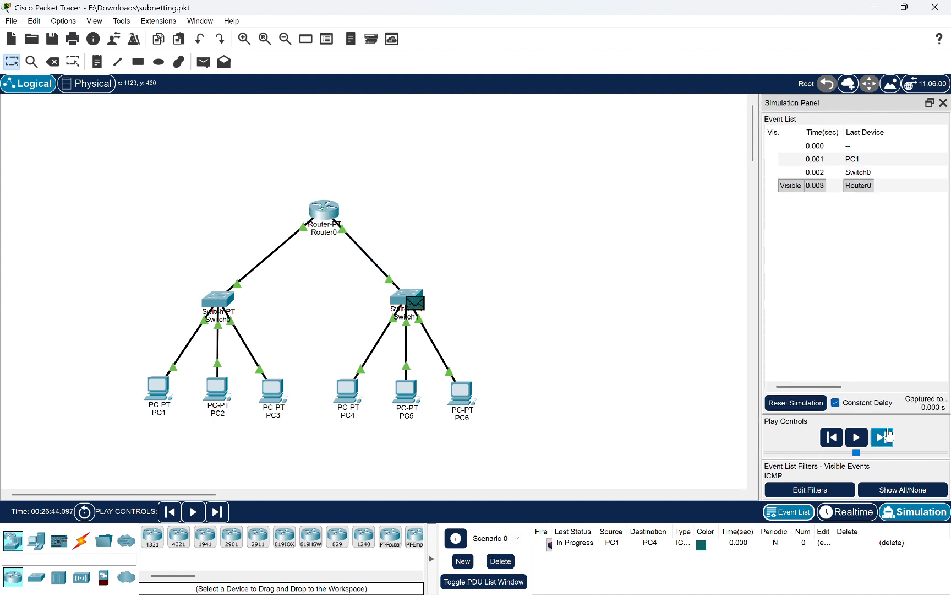
{"action": "left_click", "coordinate": [888, 435]}
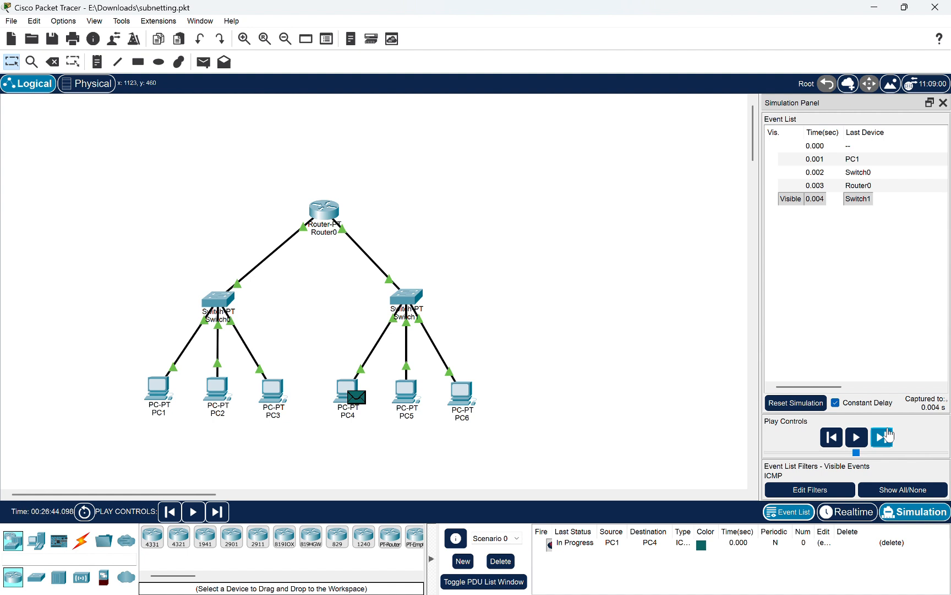
{"action": "left_click", "coordinate": [889, 435]}
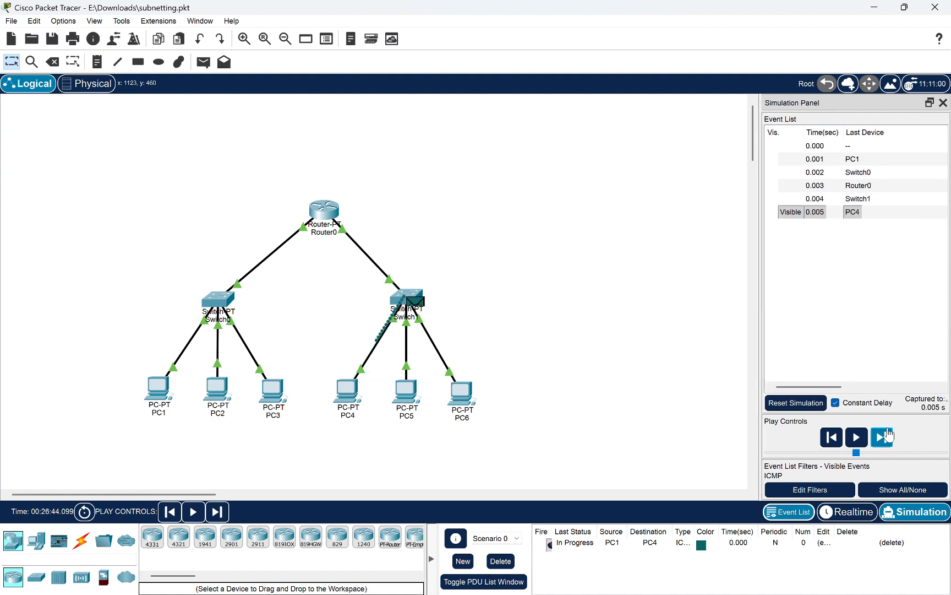
{"action": "left_click", "coordinate": [888, 435]}
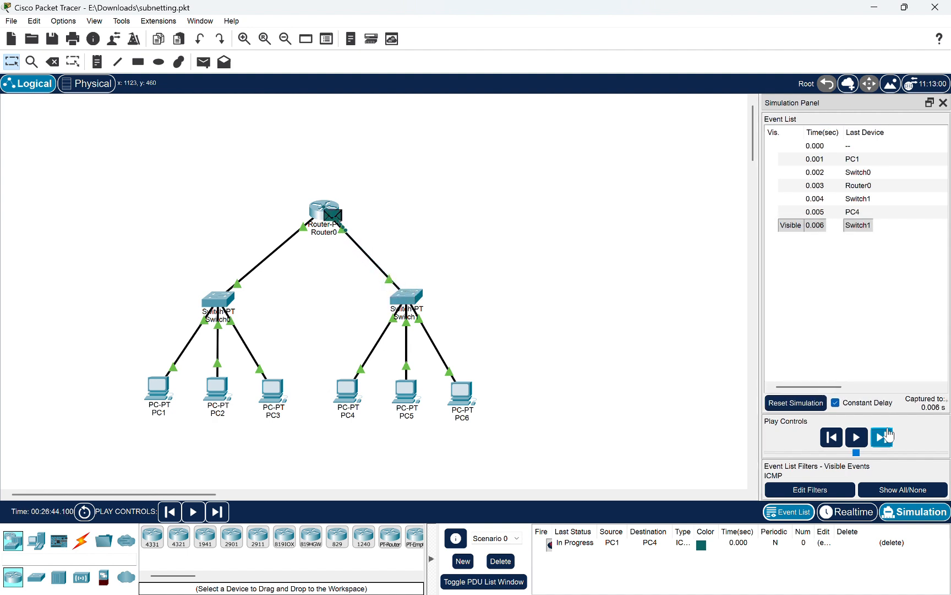
{"action": "left_click", "coordinate": [888, 435]}
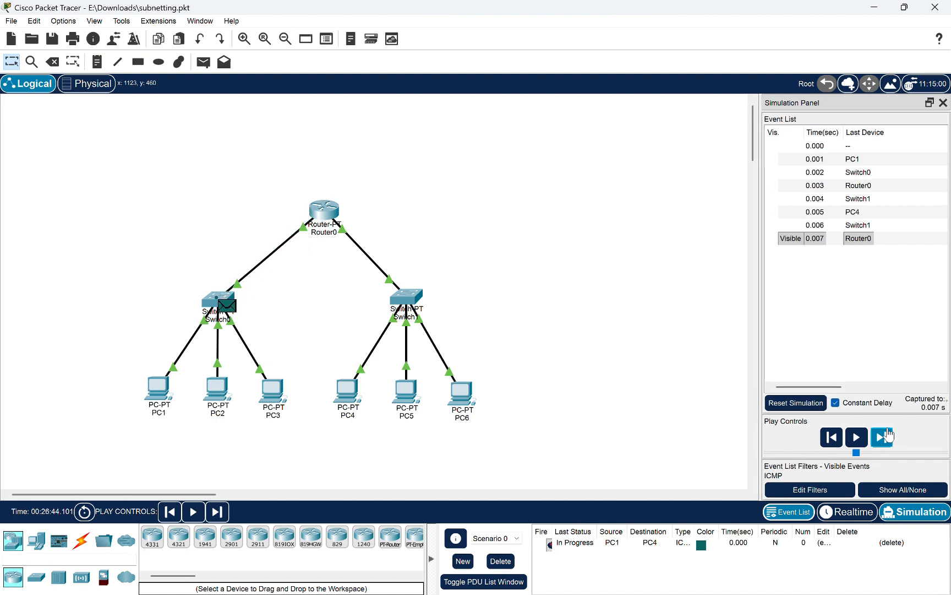
{"action": "left_click", "coordinate": [888, 435]}
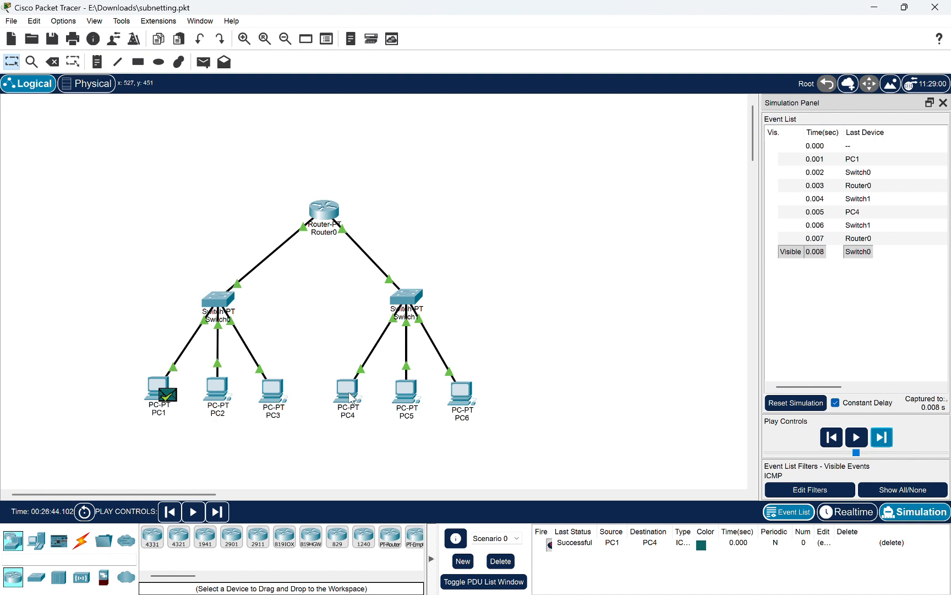
Delete the PC1-to-PC4 PDU from the scenario and add a simple PDU from PC2 to PC5
{"action": "mouse_move", "coordinate": [353, 395]}
{"action": "left_click", "coordinate": [892, 543]}
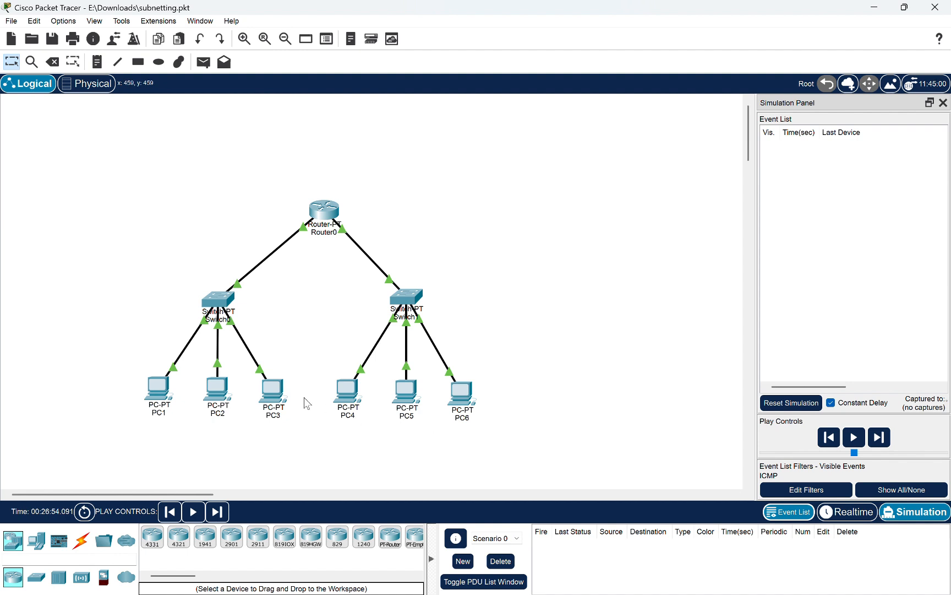
{"action": "left_click", "coordinate": [205, 63]}
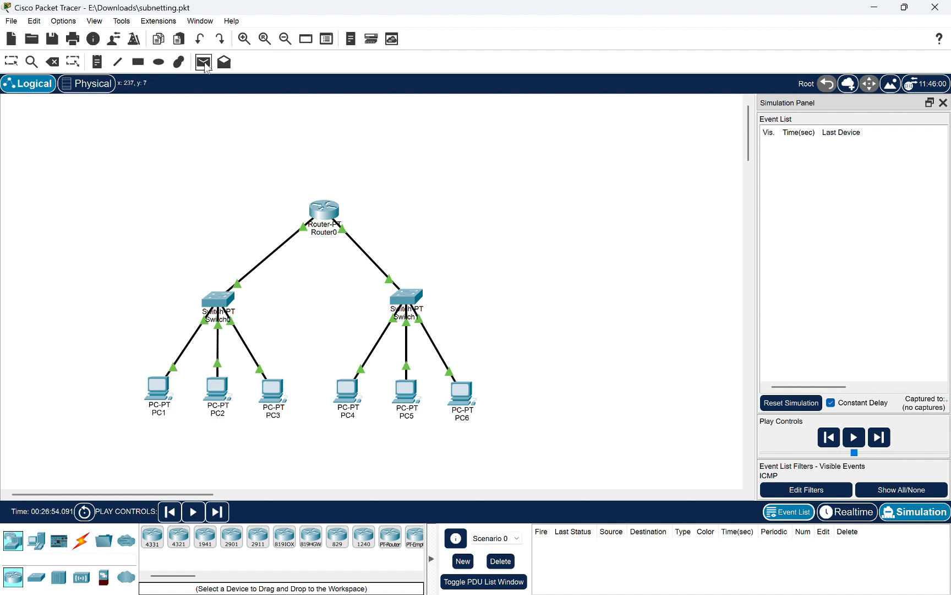
{"action": "left_click", "coordinate": [220, 394]}
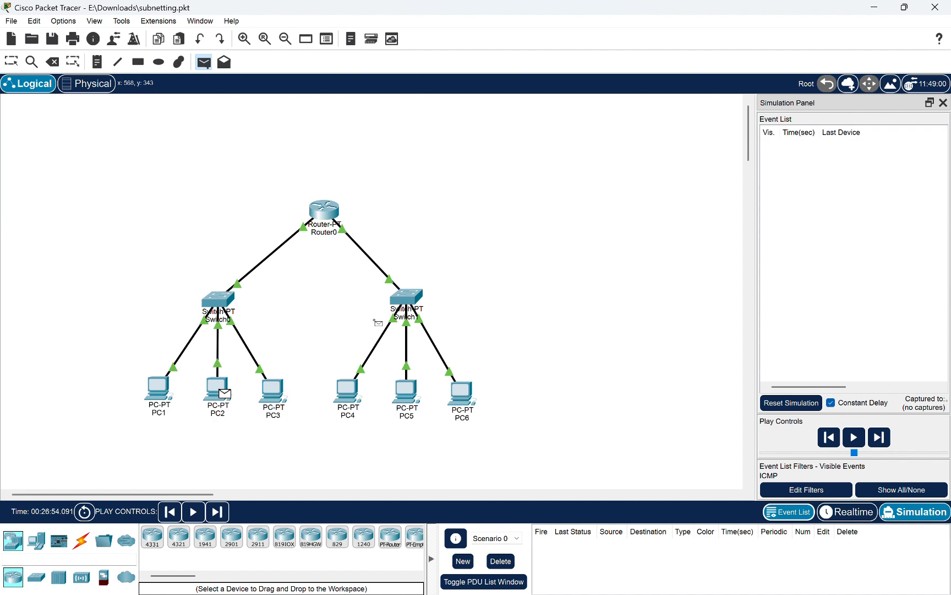
{"action": "left_click", "coordinate": [409, 397]}
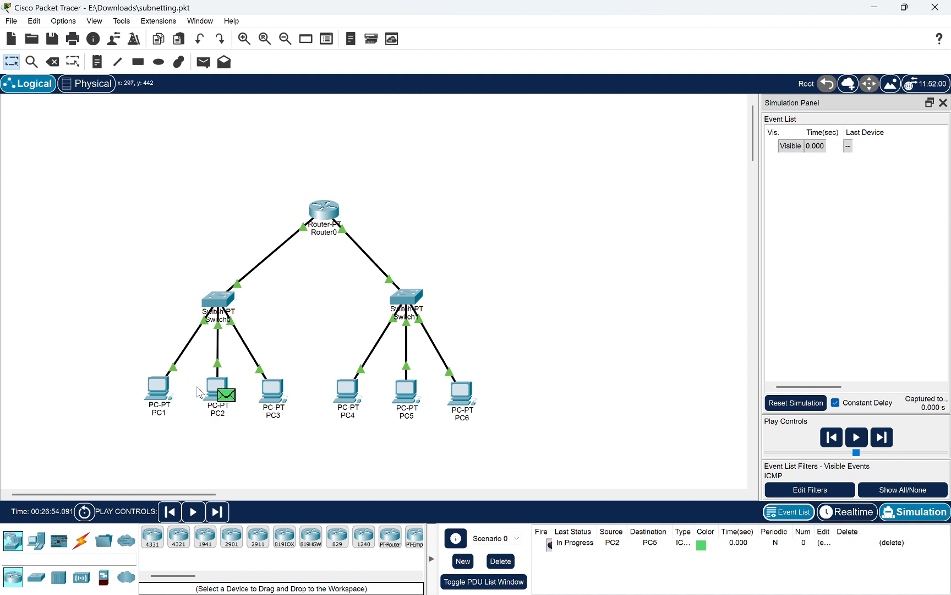
Check the address summaries of PC2 and PC5, and advance the simulation of the PC2-to-PC5 packet past Switch0
{"action": "mouse_move", "coordinate": [220, 383]}
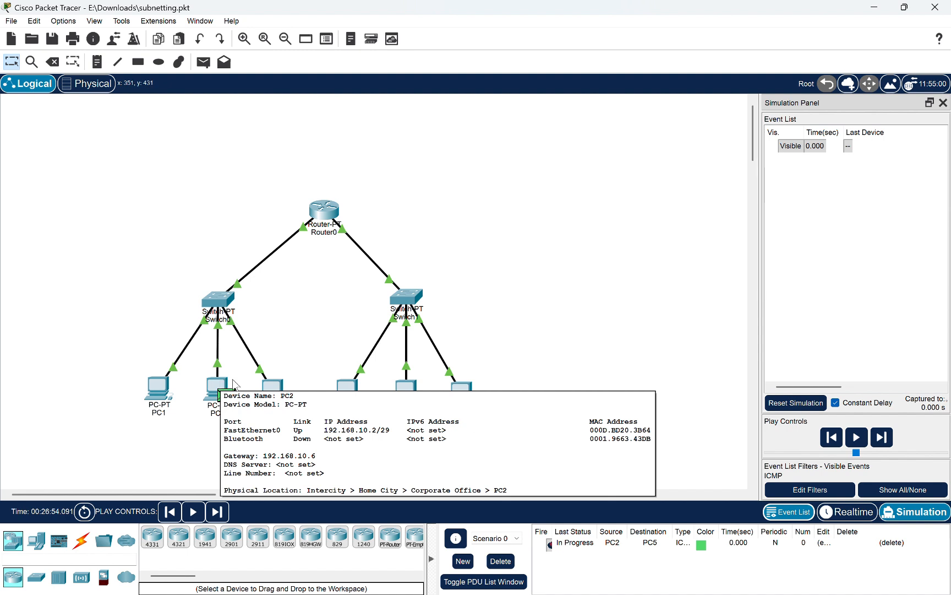
{"action": "mouse_move", "coordinate": [407, 391]}
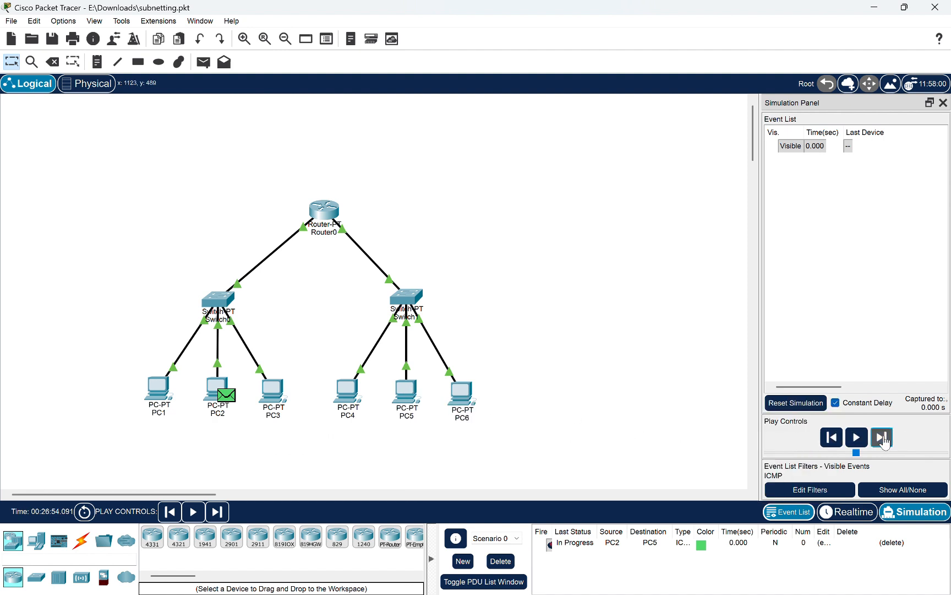
{"action": "left_click", "coordinate": [882, 438]}
{"action": "left_click", "coordinate": [883, 438]}
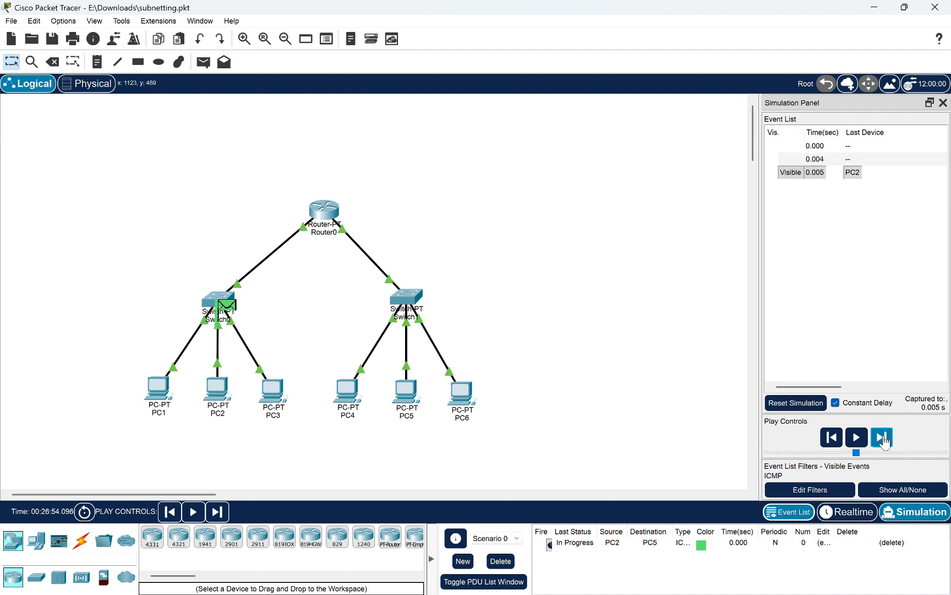
{"action": "left_click", "coordinate": [883, 438]}
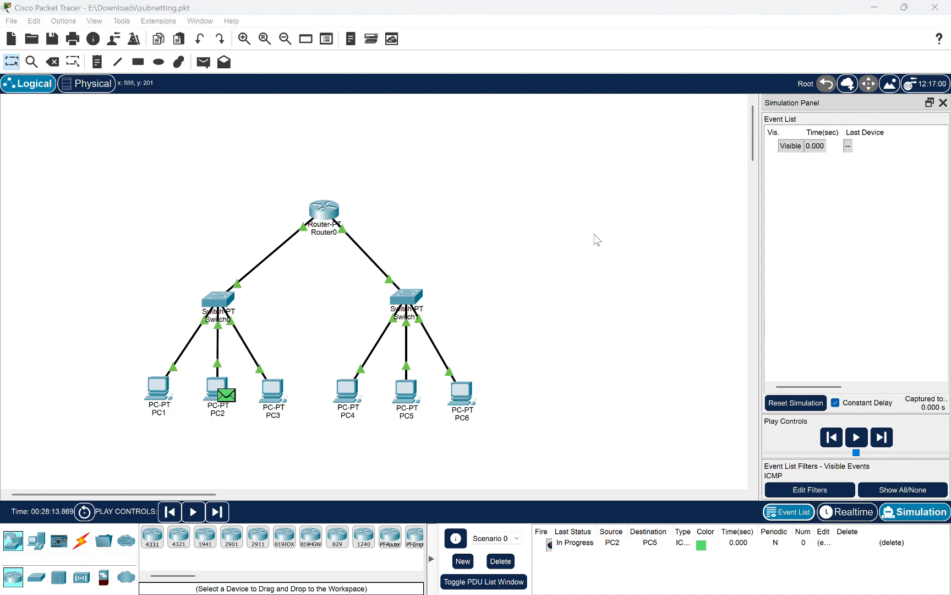
Advance the repeated PC2-to-PC5 simulation event by event to follow the ICMP packet through Switch0, Router0 and Switch1 to PC5
{"action": "left_click", "coordinate": [882, 437]}
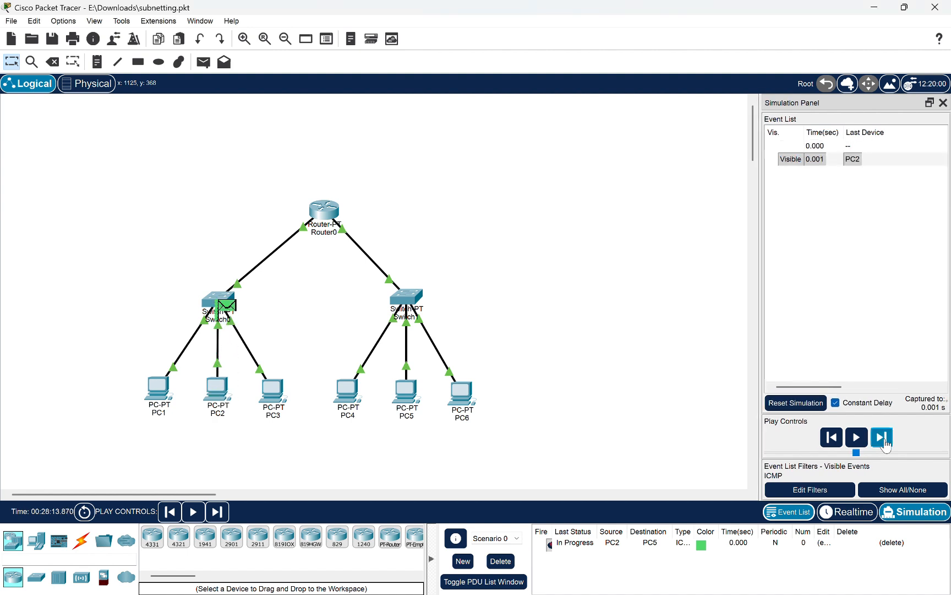
{"action": "left_click", "coordinate": [885, 443]}
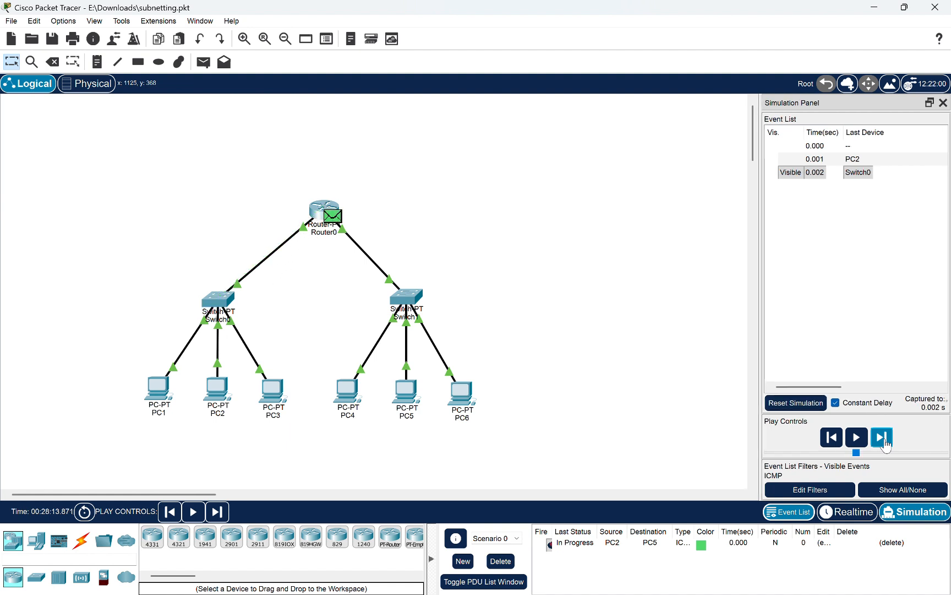
{"action": "left_click", "coordinate": [884, 442]}
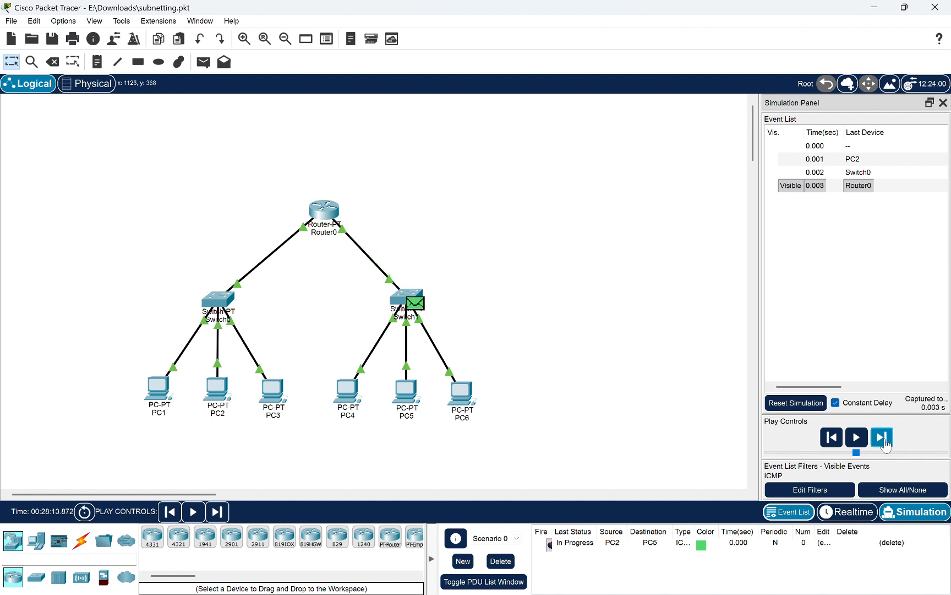
{"action": "left_click", "coordinate": [884, 442]}
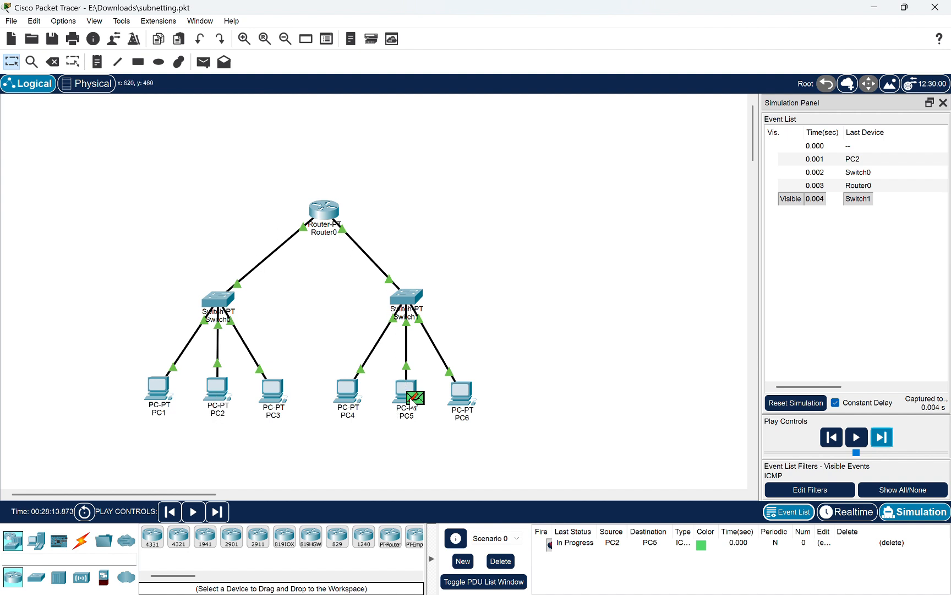
{"action": "mouse_move", "coordinate": [411, 408]}
{"action": "mouse_move", "coordinate": [401, 391]}
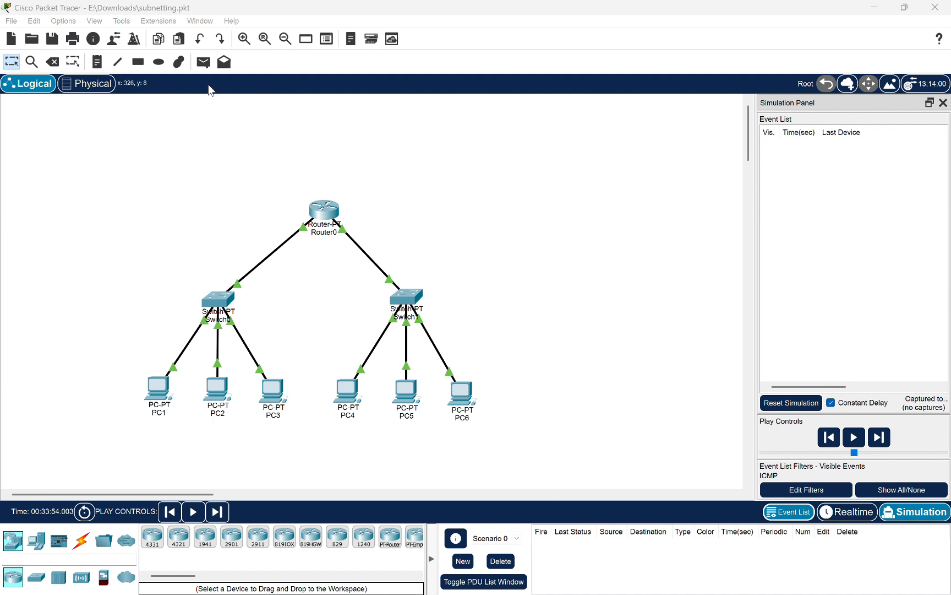
Add a simple PDU with PC3 as the source and PC6 as the destination
{"action": "left_click", "coordinate": [204, 62]}
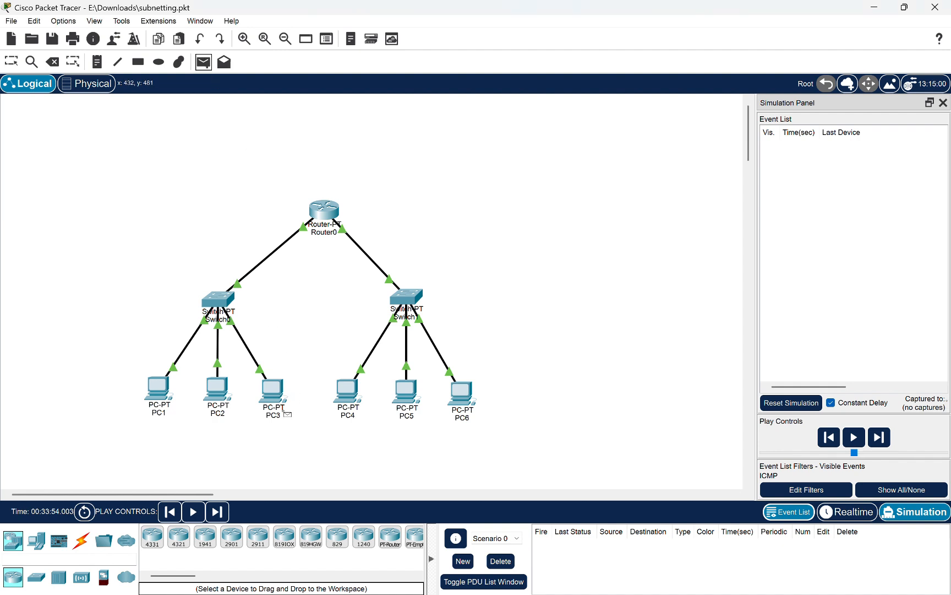
{"action": "left_click", "coordinate": [277, 397]}
{"action": "left_click", "coordinate": [462, 392]}
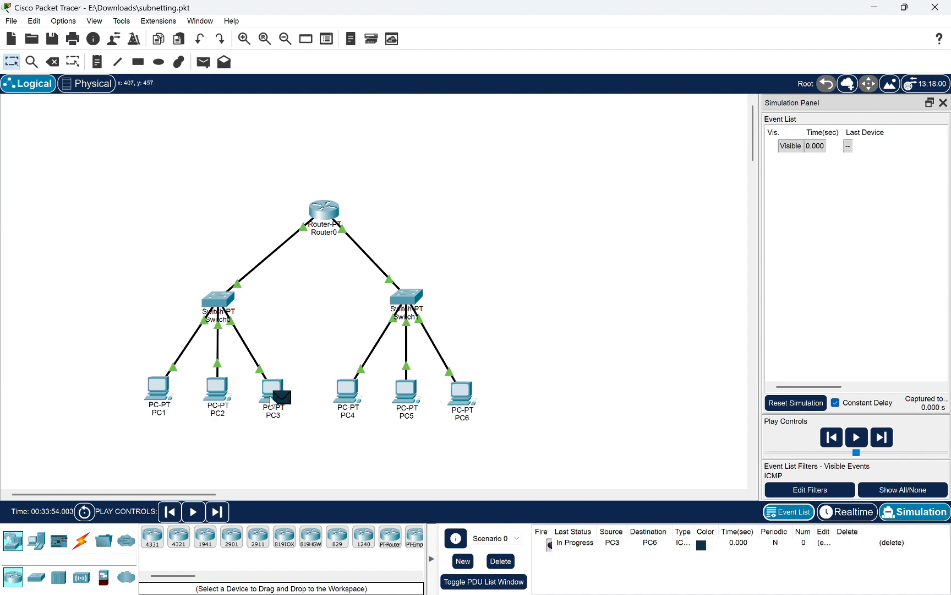
Check the address summaries of PC3 and PC6, and advance the simulation of the PC3-to-PC6 ICMP packet
{"action": "mouse_move", "coordinate": [271, 400]}
{"action": "mouse_move", "coordinate": [459, 395]}
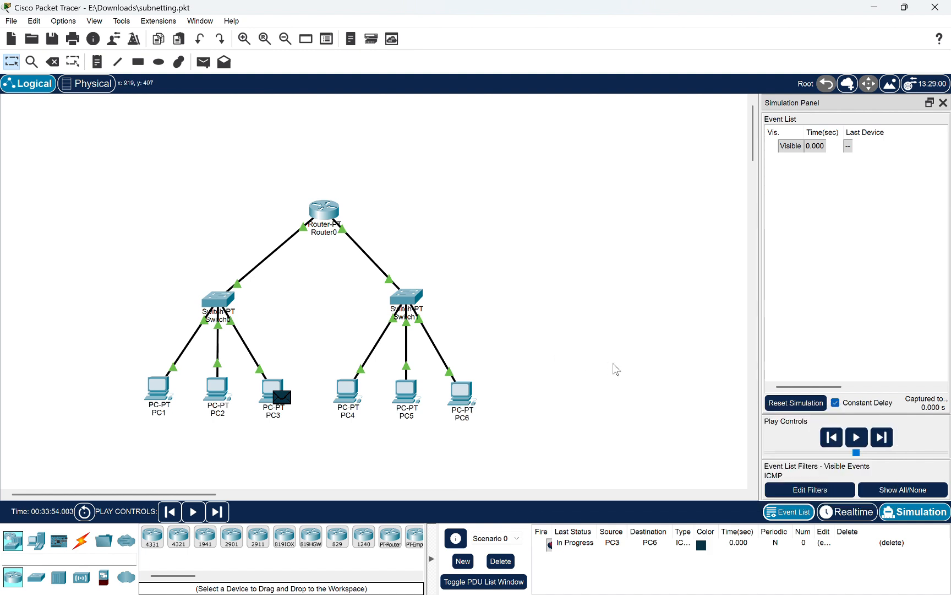
{"action": "left_click", "coordinate": [887, 439]}
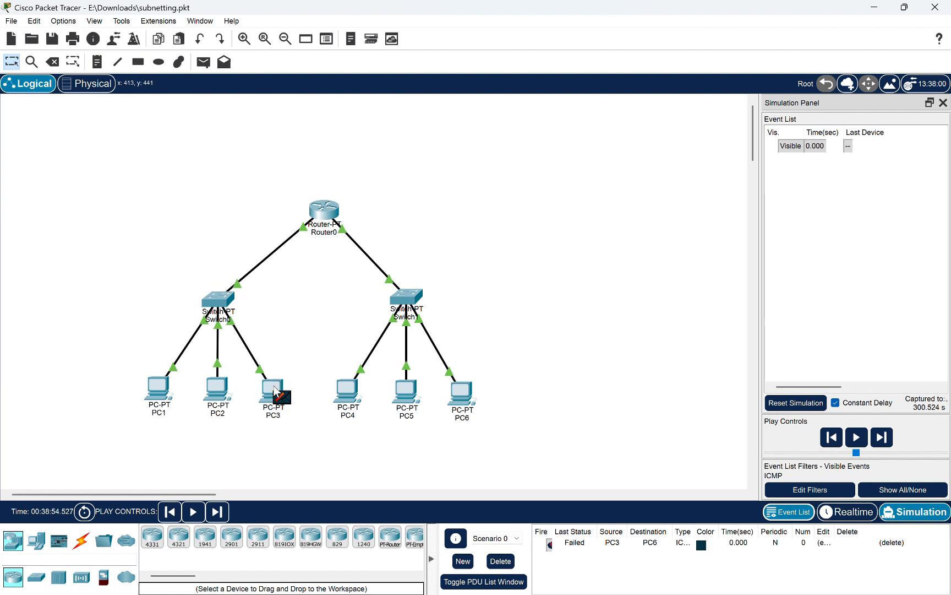
{"action": "mouse_move", "coordinate": [239, 323]}
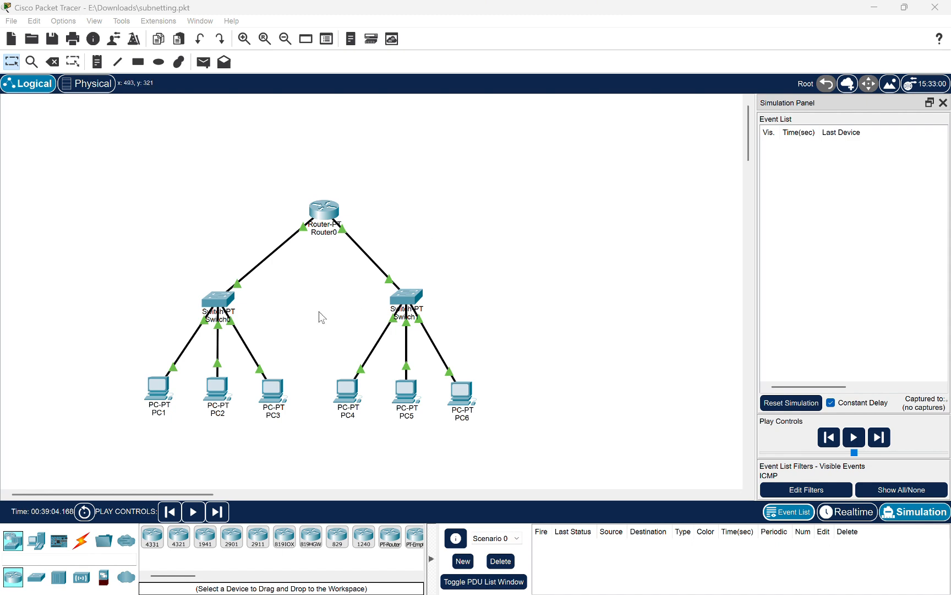
Open the Command Prompt on PC1
{"action": "left_click", "coordinate": [165, 389]}
{"action": "left_click", "coordinate": [163, 392]}
{"action": "left_click", "coordinate": [164, 394]}
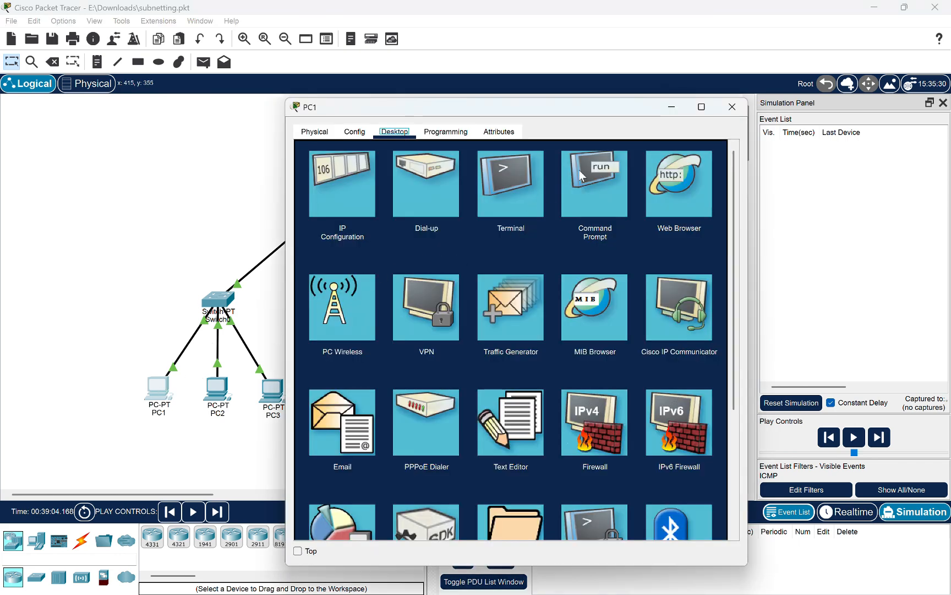
{"action": "left_click", "coordinate": [590, 180]}
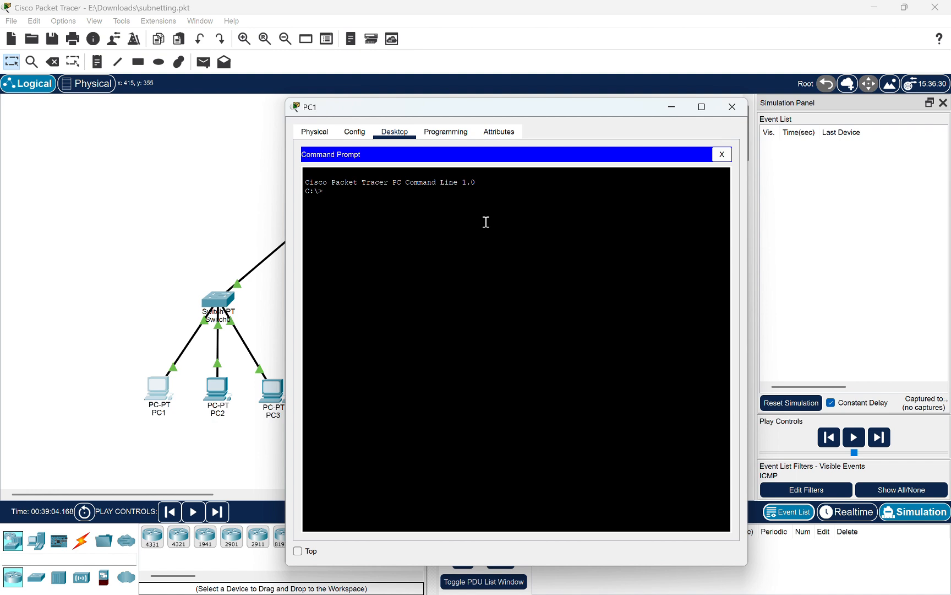
Run tracert 192.168.10.9 from PC1, with the PC1 window moved clear of the network topology
{"action": "type", "text": "tracert"}
{"action": "left_click_drag", "start_coordinate": [426, 110], "coordinate": [567, 127]}
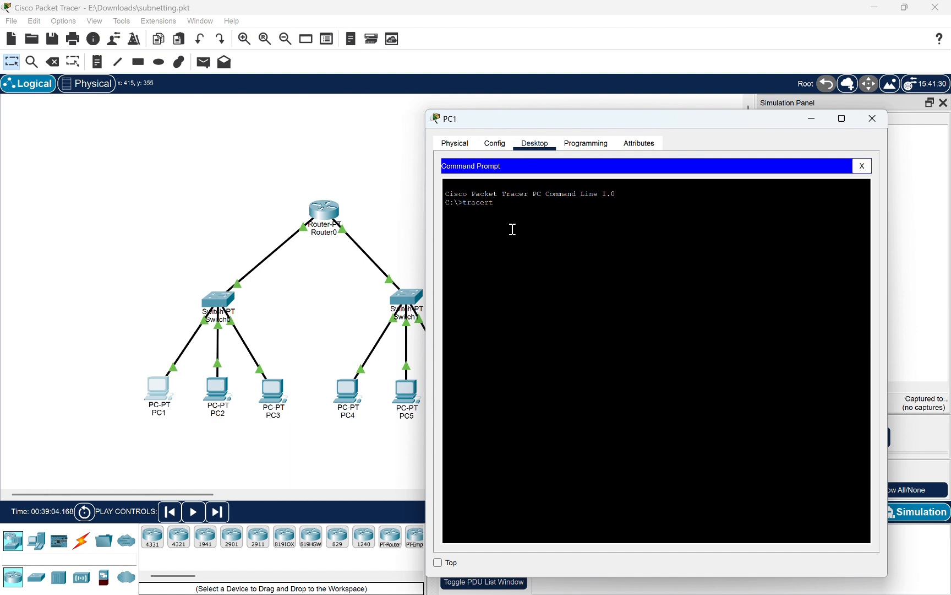
{"action": "type", "text": "192.168.10.9"}
{"action": "key", "text": "Return"}
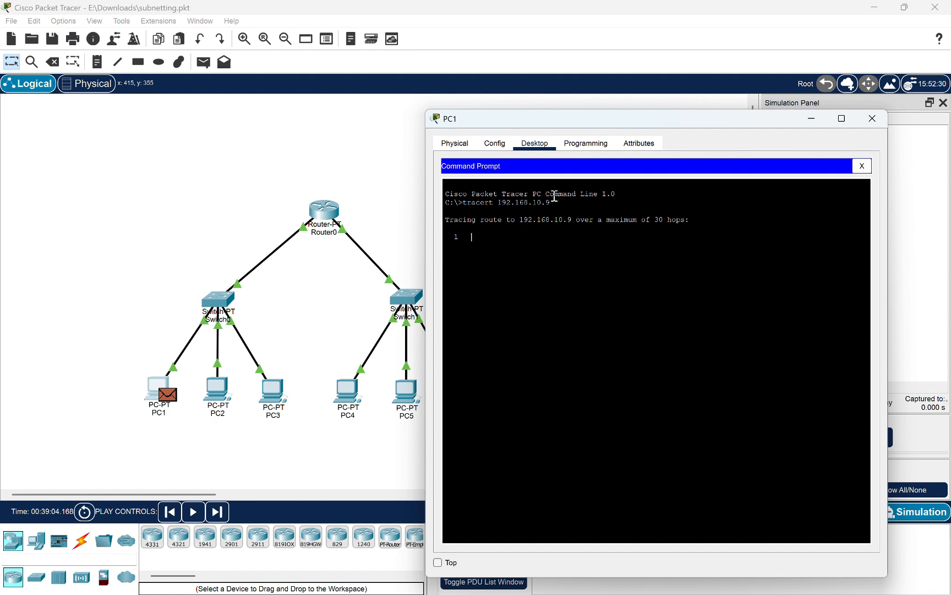
Inspect the PDU information of the trace packet waiting at PC1, and close it
{"action": "left_click_drag", "start_coordinate": [566, 118], "coordinate": [547, 104]}
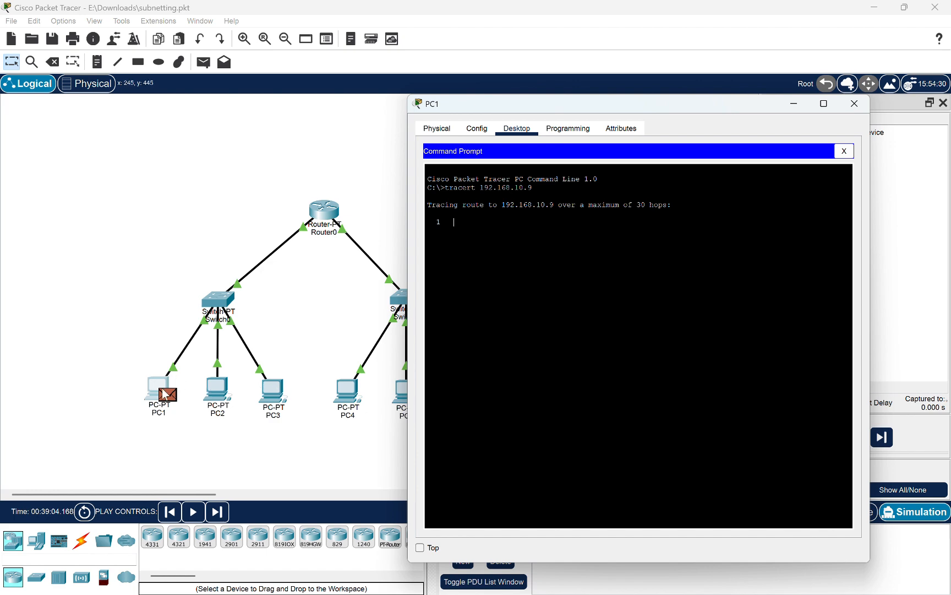
{"action": "left_click", "coordinate": [164, 394]}
{"action": "key", "text": "alt+Tab"}
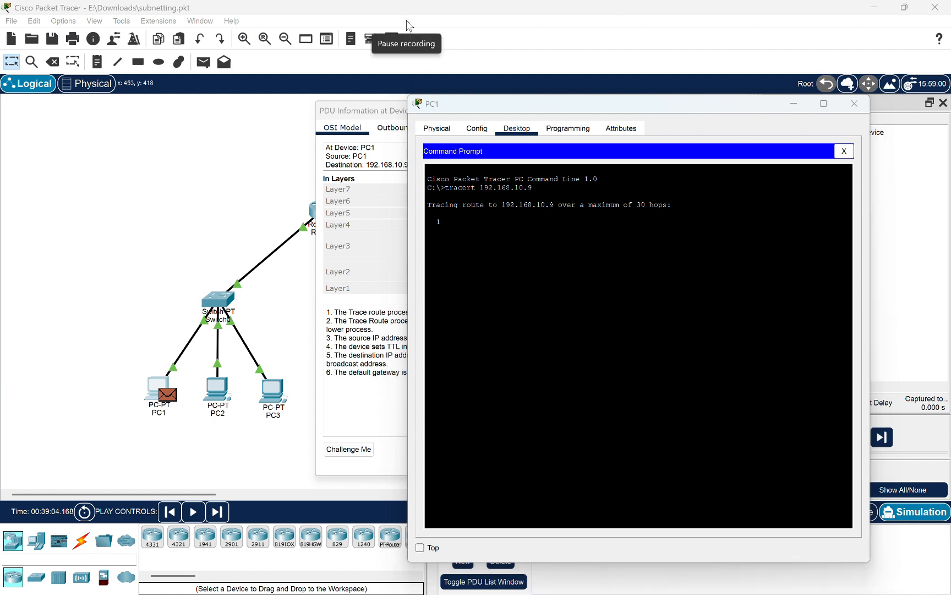
{"action": "left_click", "coordinate": [408, 25]}
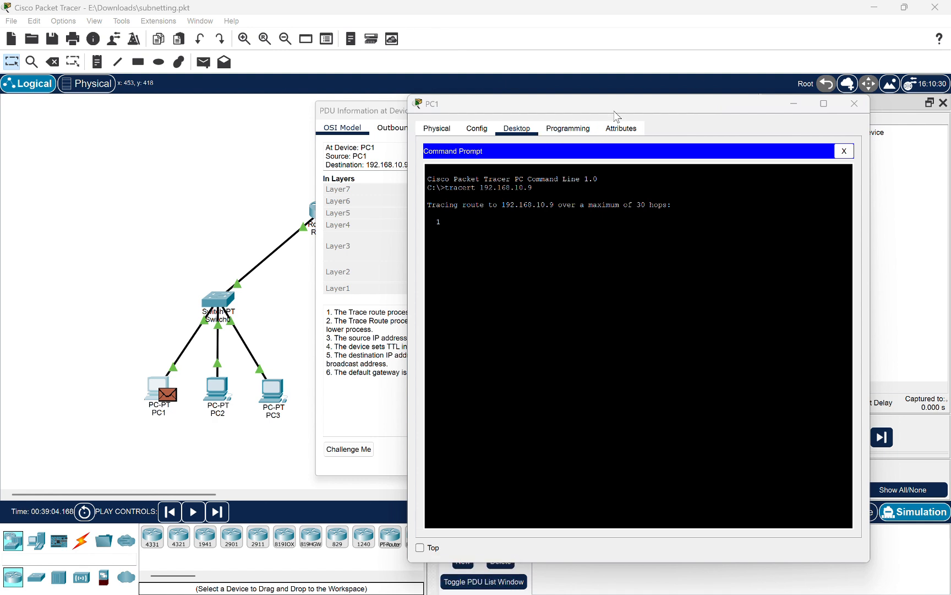
{"action": "left_click_drag", "start_coordinate": [616, 102], "coordinate": [615, 145]}
{"action": "left_click_drag", "start_coordinate": [536, 140], "coordinate": [536, 141]}
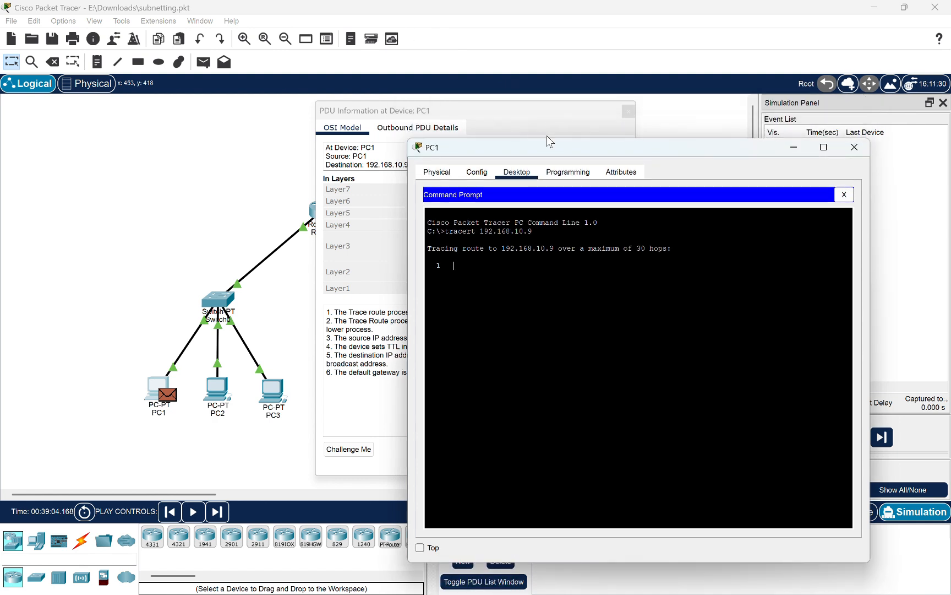
{"action": "left_click", "coordinate": [571, 120]}
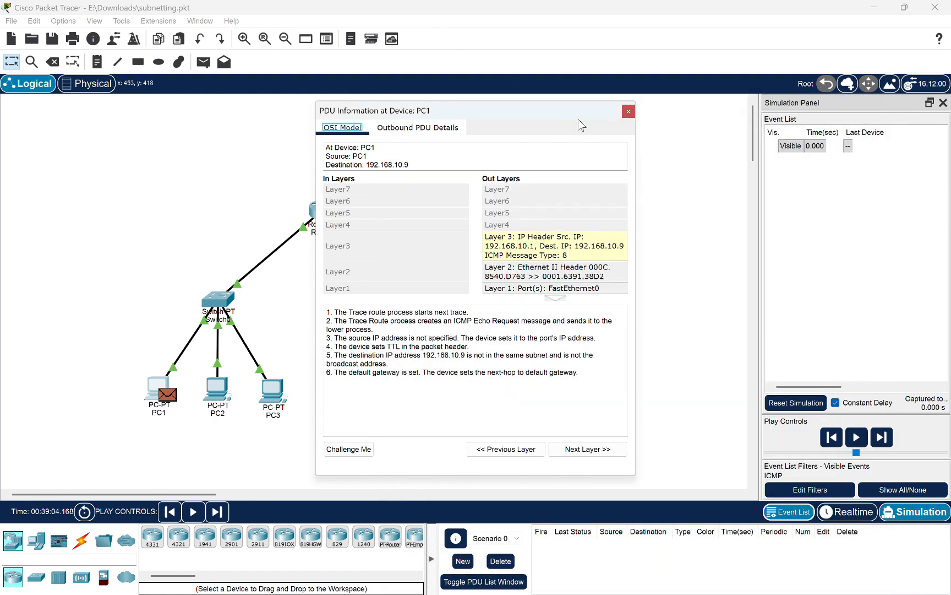
{"action": "left_click", "coordinate": [628, 112]}
Switch to Realtime mode to let the first trace run, and run tracert 192.168.10.10 from PC1
{"action": "left_click", "coordinate": [836, 517]}
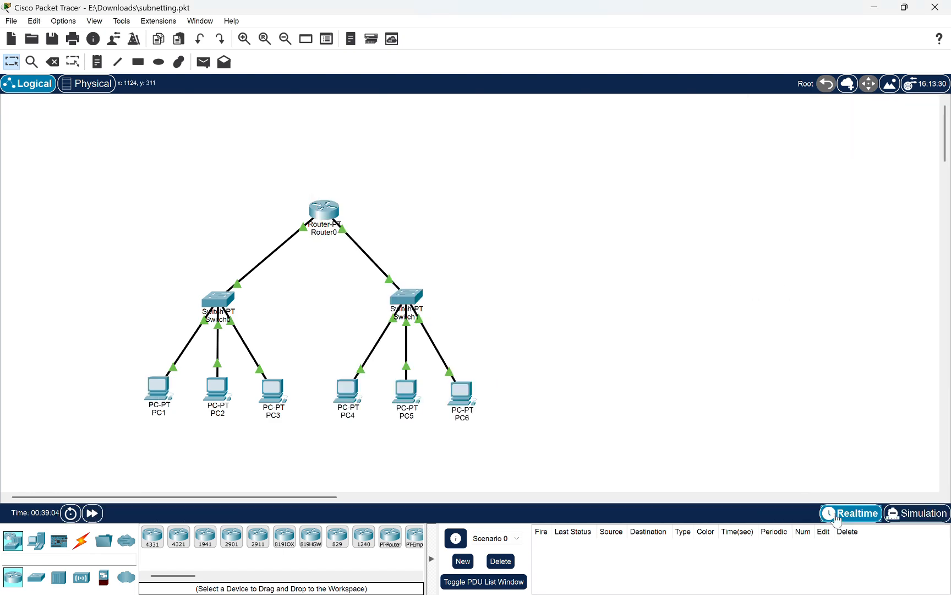
{"action": "key", "text": "alt+Tab"}
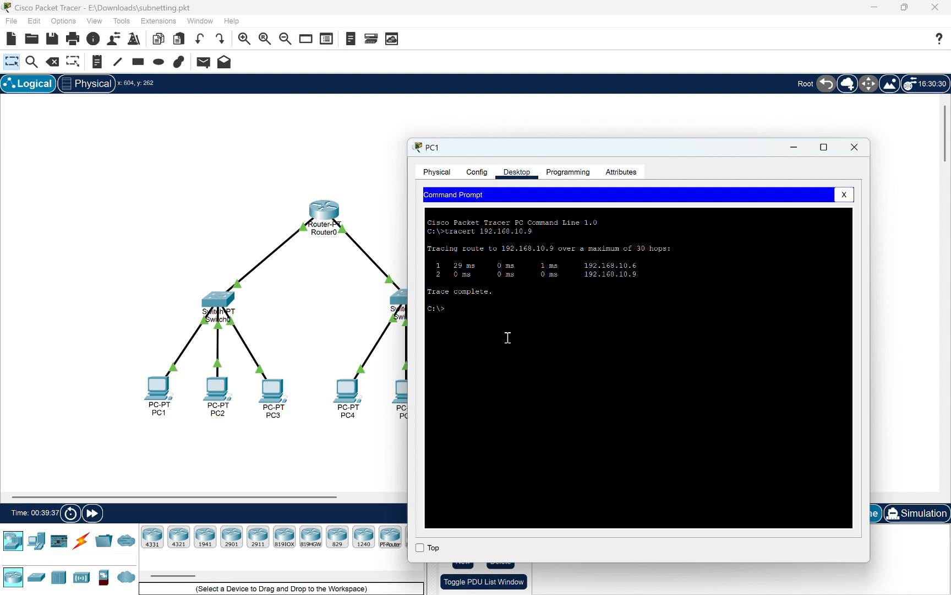
{"action": "key", "text": "Up"}
{"action": "left_click_drag", "start_coordinate": [465, 148], "coordinate": [427, 152]}
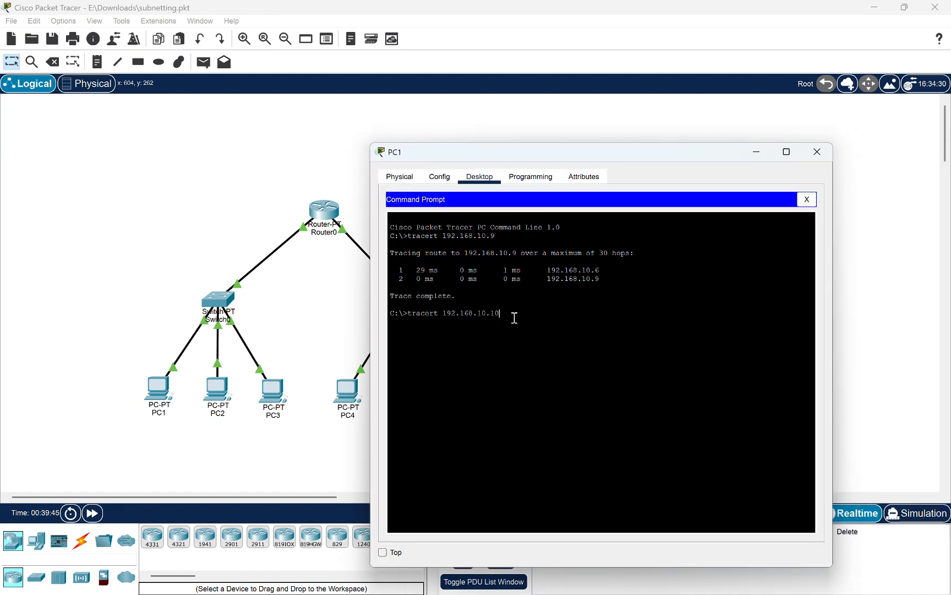
{"action": "key", "text": "Return"}
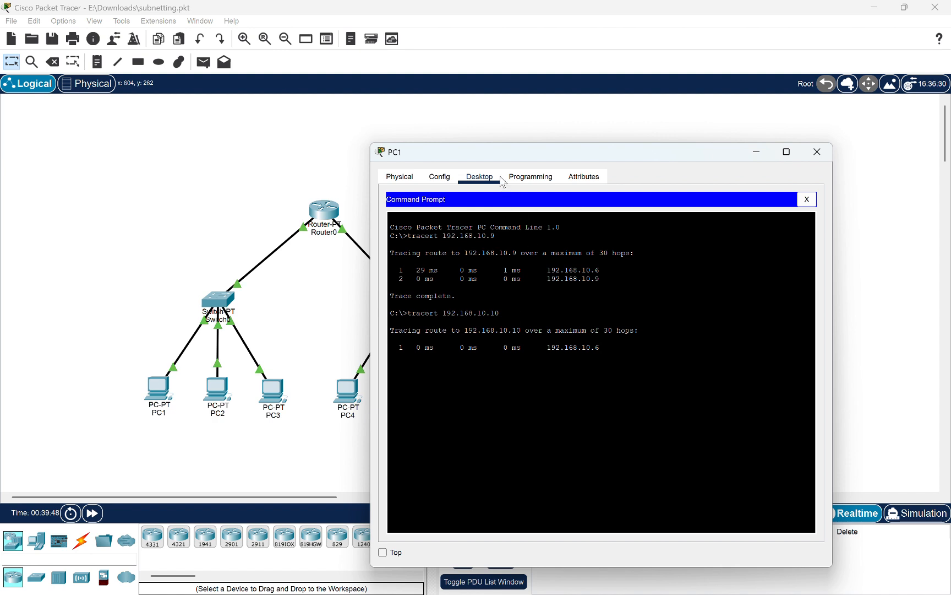
{"action": "left_click_drag", "start_coordinate": [476, 154], "coordinate": [499, 154]}
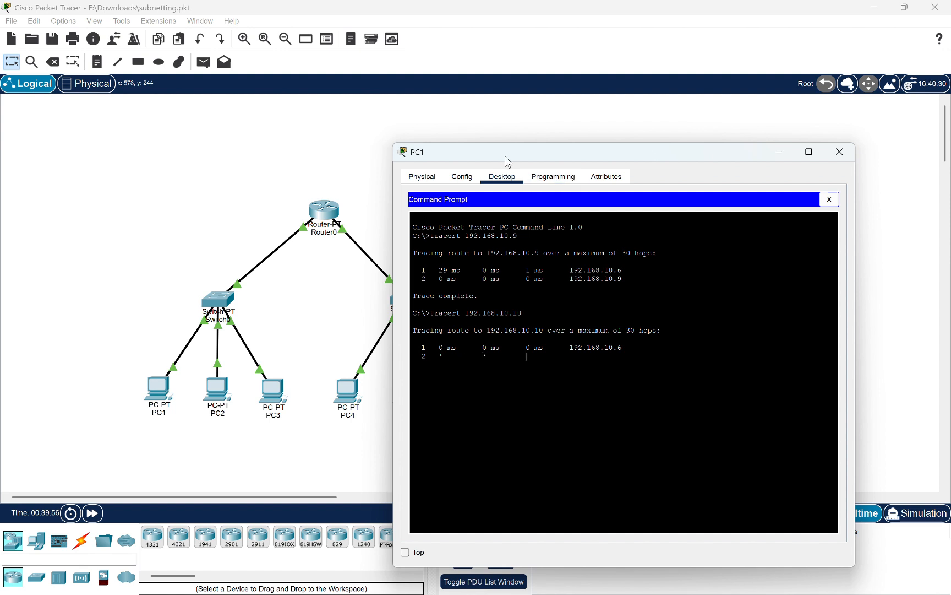
{"action": "left_click_drag", "start_coordinate": [504, 157], "coordinate": [566, 174]}
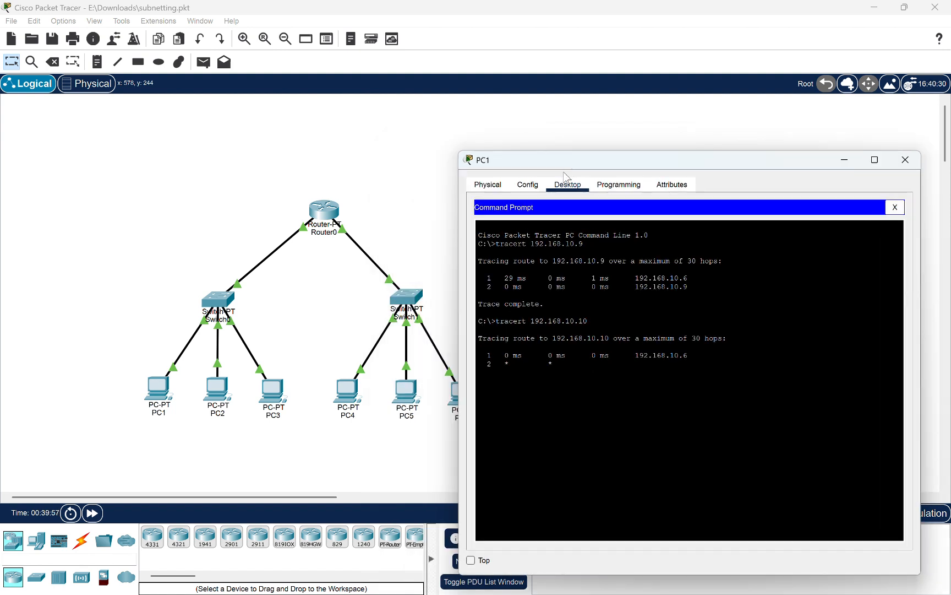
Check the IP configuration of PC5 and close its window
{"action": "left_click", "coordinate": [404, 402]}
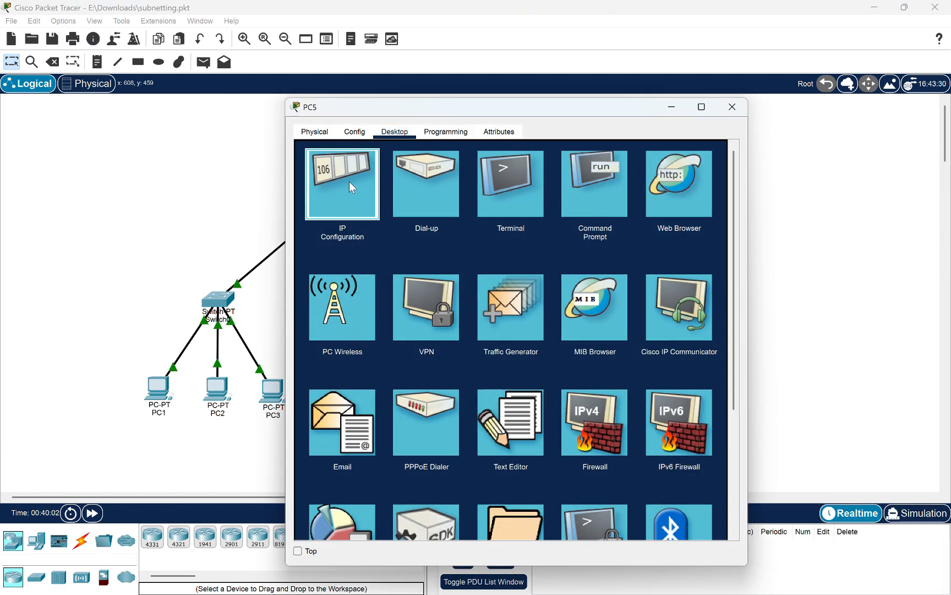
{"action": "left_click", "coordinate": [351, 187]}
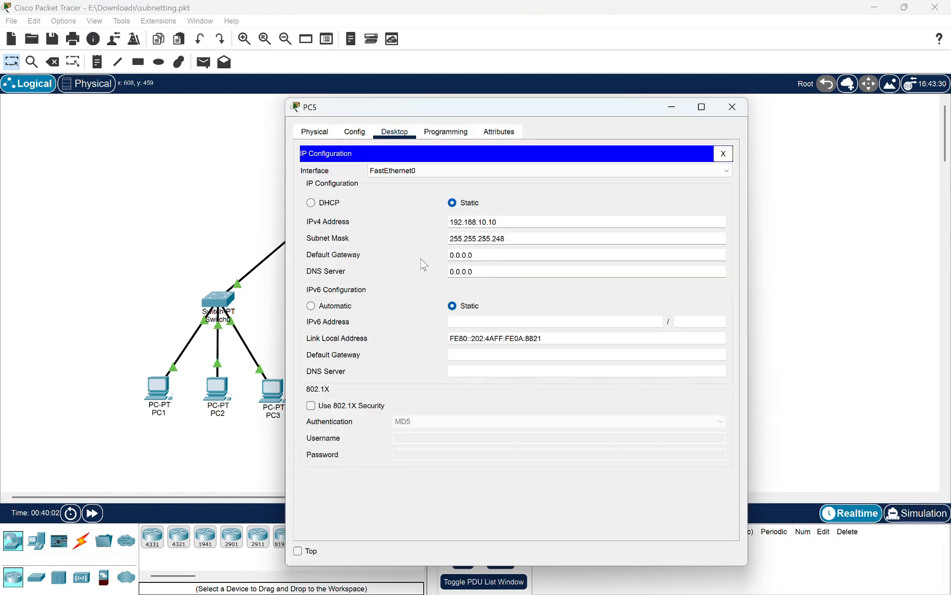
{"action": "left_click", "coordinate": [738, 106]}
Interrupt the running trace on PC1 and close the PC1 window
{"action": "key", "text": "alt+Tab"}
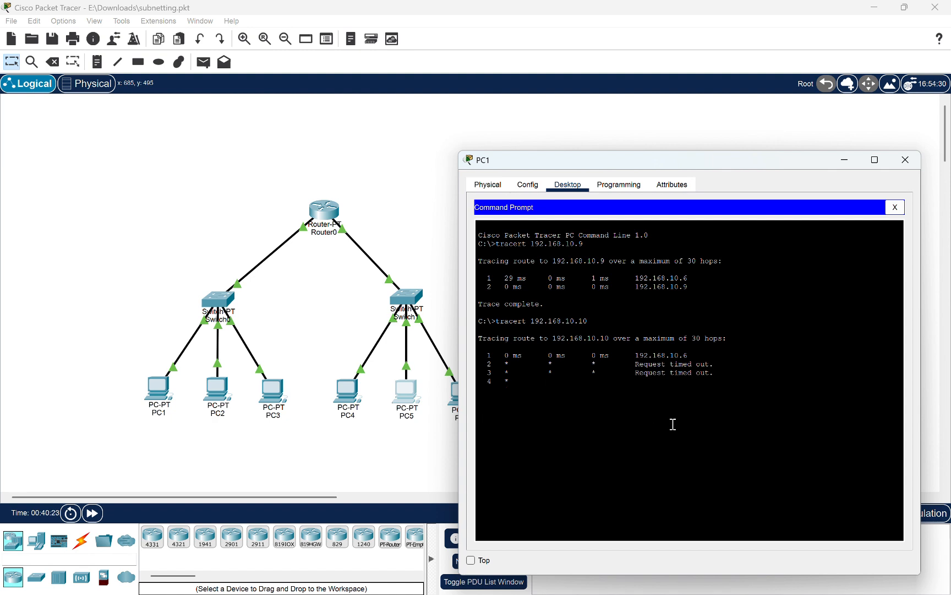
{"action": "key", "text": "ctrl+c"}
{"action": "left_click", "coordinate": [906, 162]}
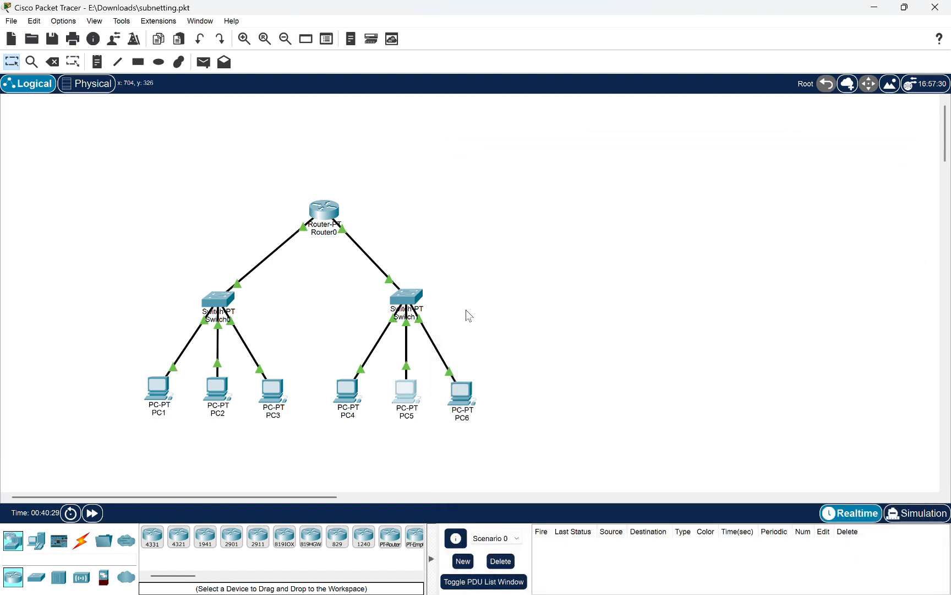
Run tracert 192.168.10.11 from PC2's Command Prompt, and close the PC2 window
{"action": "mouse_move", "coordinate": [219, 403]}
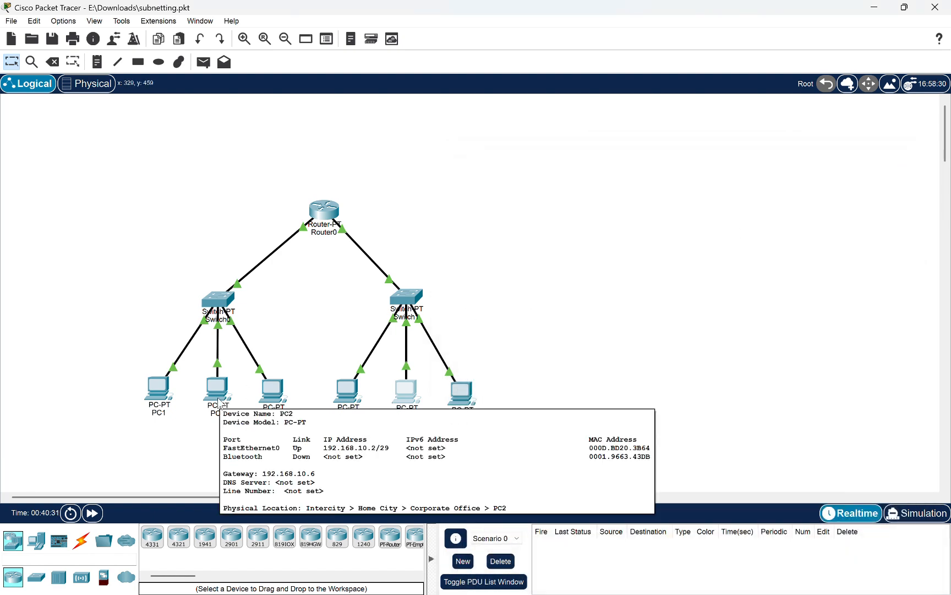
{"action": "left_click", "coordinate": [220, 402]}
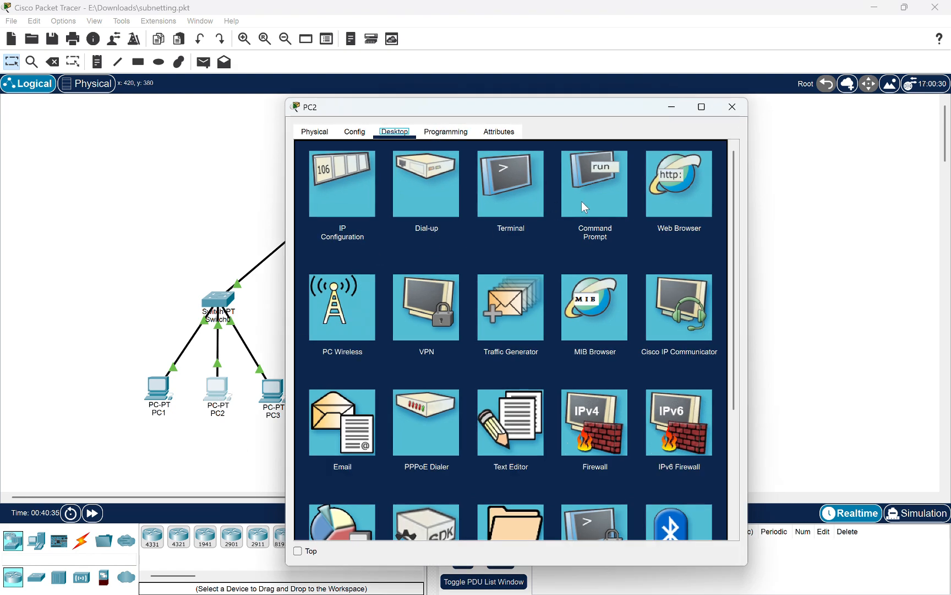
{"action": "left_click", "coordinate": [570, 203]}
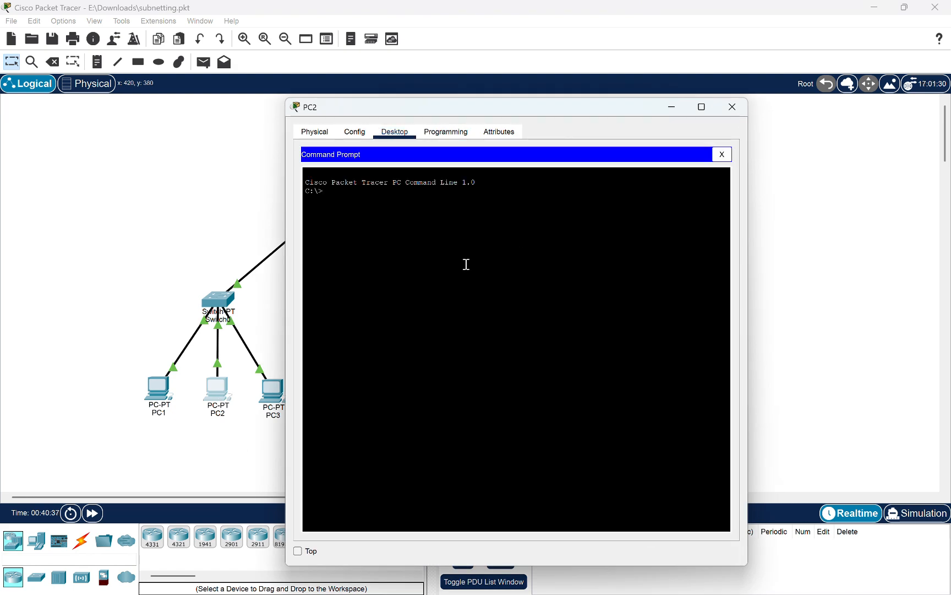
{"action": "left_click_drag", "start_coordinate": [364, 115], "coordinate": [440, 126]}
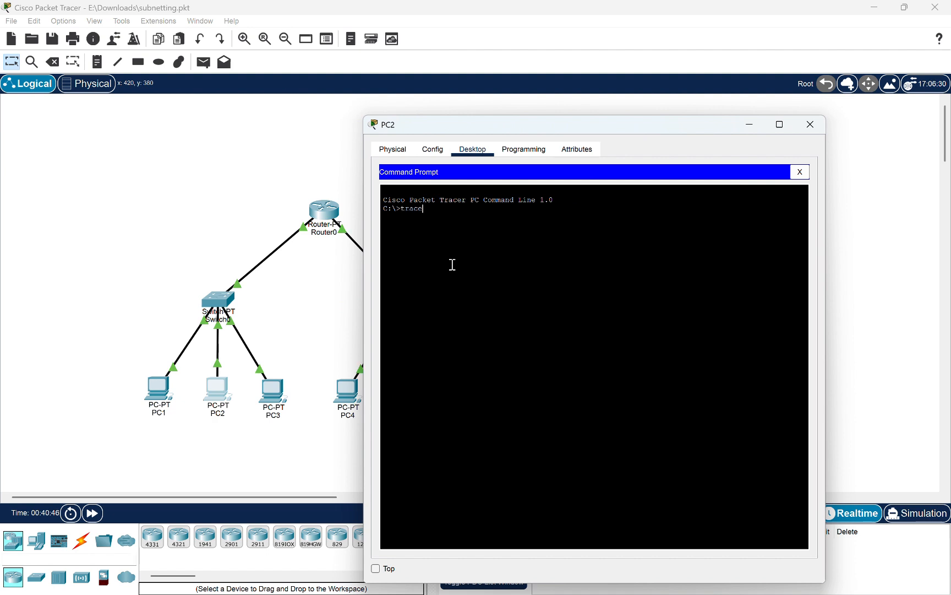
{"action": "type", "text": "t"}
{"action": "type", "text": "192.168.10."}
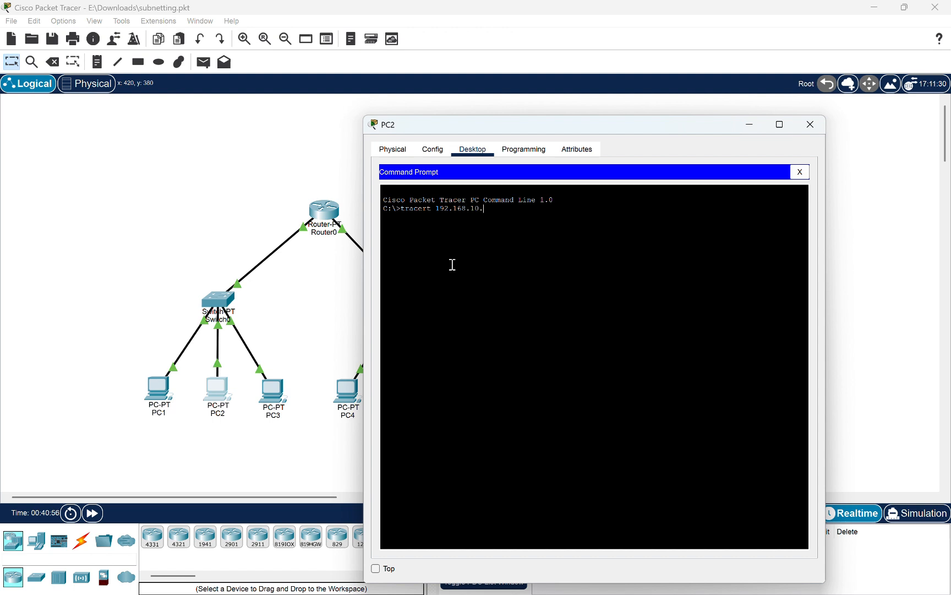
{"action": "type", "text": "11"}
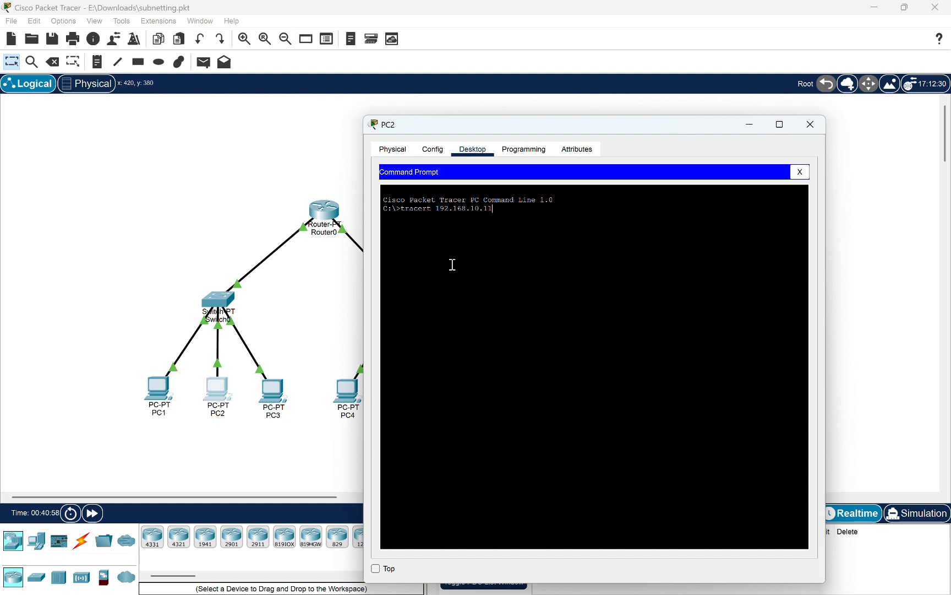
{"action": "key", "text": "Return"}
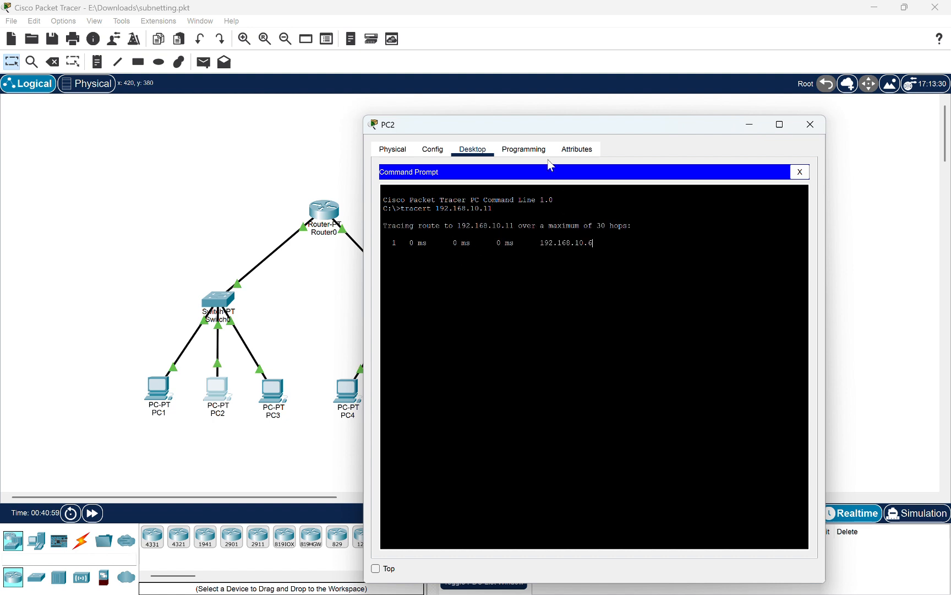
{"action": "left_click_drag", "start_coordinate": [516, 131], "coordinate": [658, 205]}
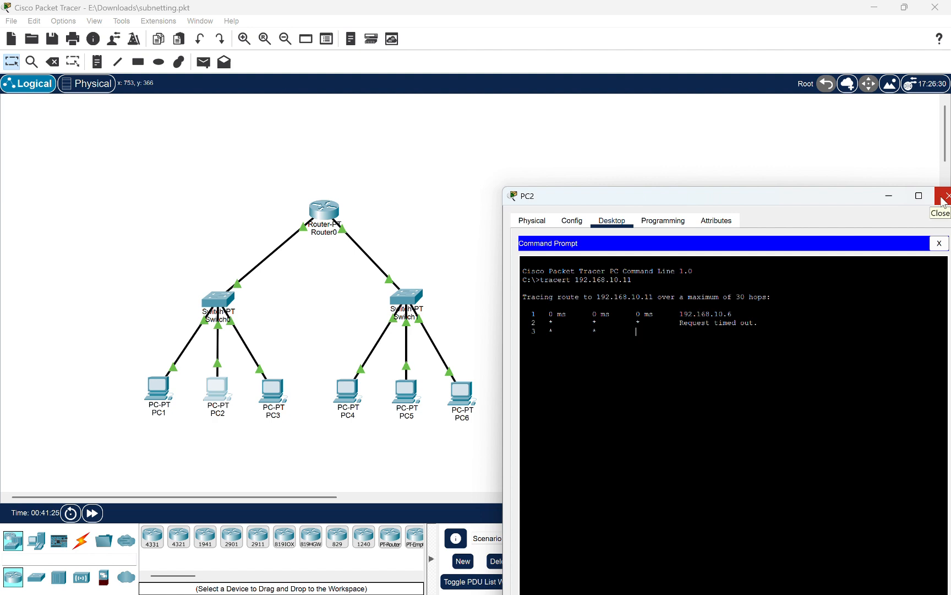
{"action": "left_click", "coordinate": [943, 196]}
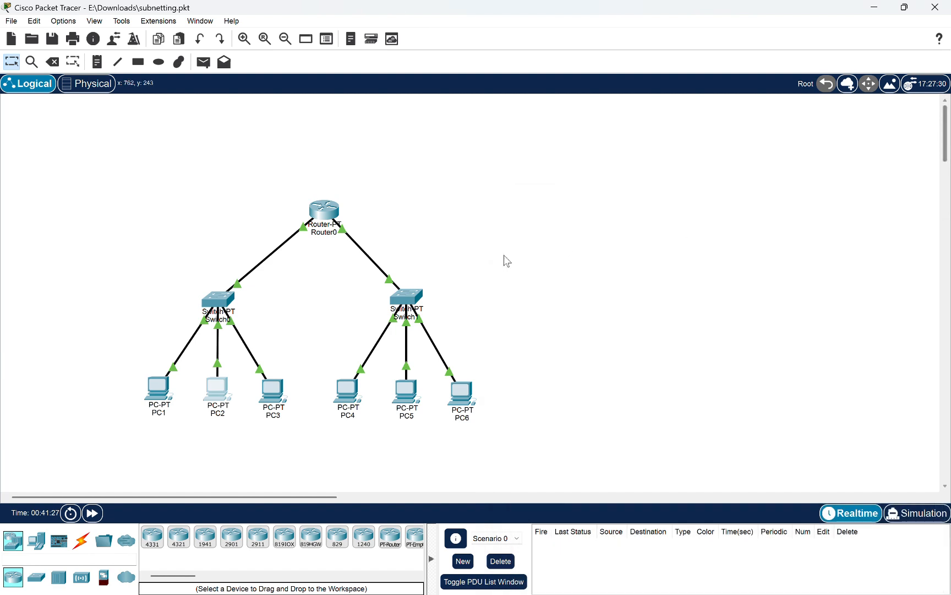
Run tracert 192.168.10.11 from PC3's Command Prompt, keeping the network topology uncovered
{"action": "left_click", "coordinate": [275, 396]}
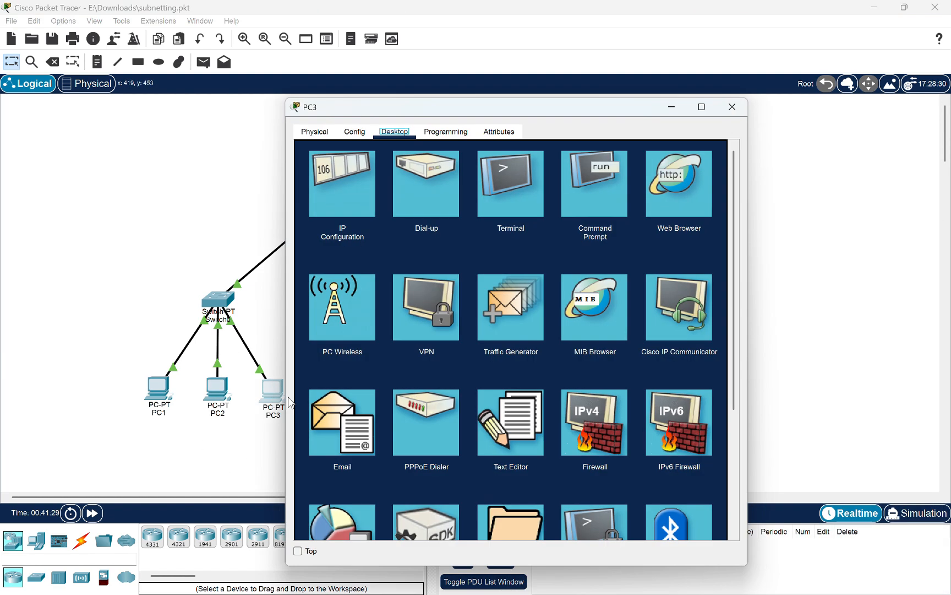
{"action": "left_click", "coordinate": [590, 192]}
{"action": "left_click_drag", "start_coordinate": [463, 113], "coordinate": [638, 128]}
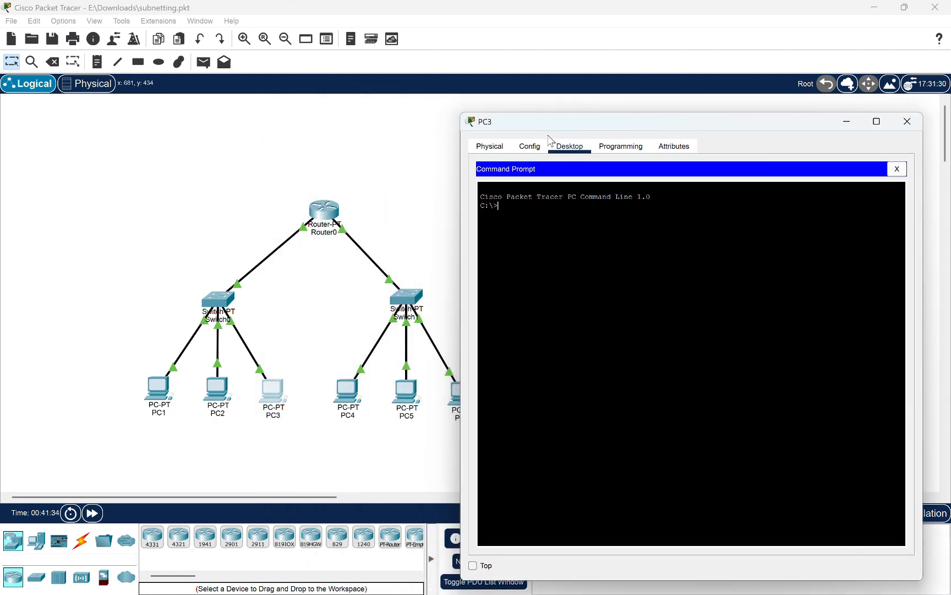
{"action": "left_click_drag", "start_coordinate": [535, 126], "coordinate": [649, 148]}
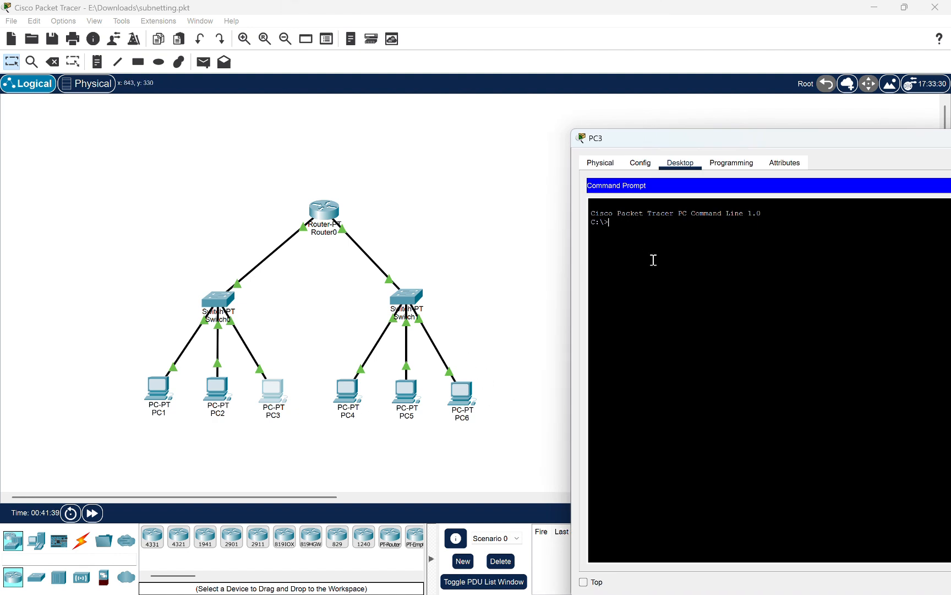
{"action": "type", "text": "acert 192.168.10.1"}
{"action": "type", "text": "192.168.10.11"}
{"action": "key", "text": "Return"}
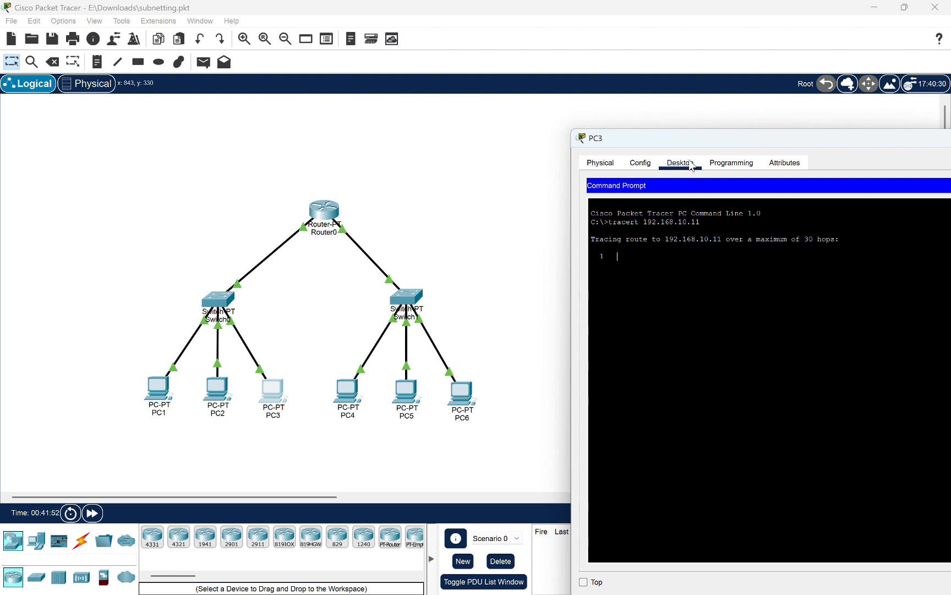
{"action": "left_click_drag", "start_coordinate": [667, 144], "coordinate": [628, 199]}
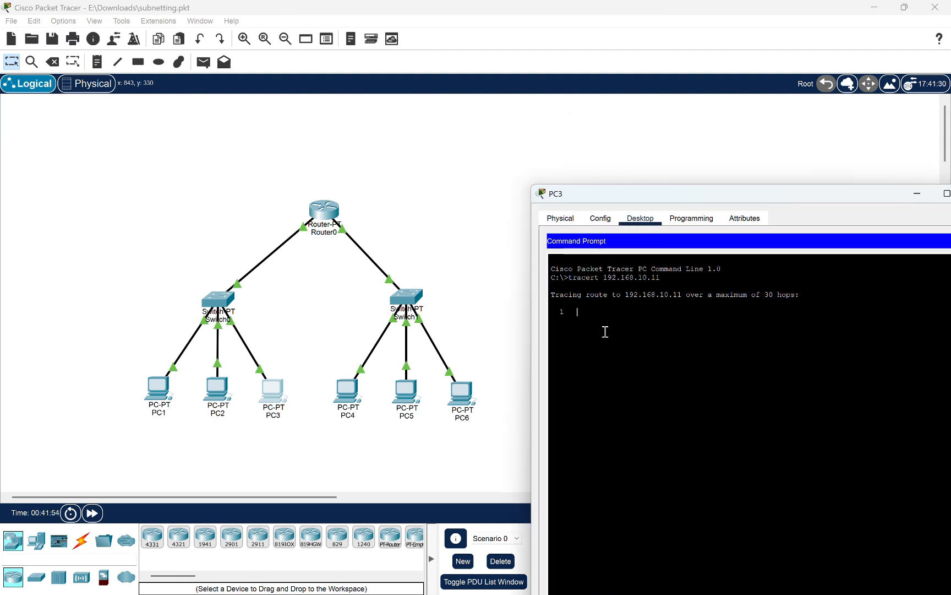
Interrupt the running trace on PC3
{"action": "left_click", "coordinate": [507, 303]}
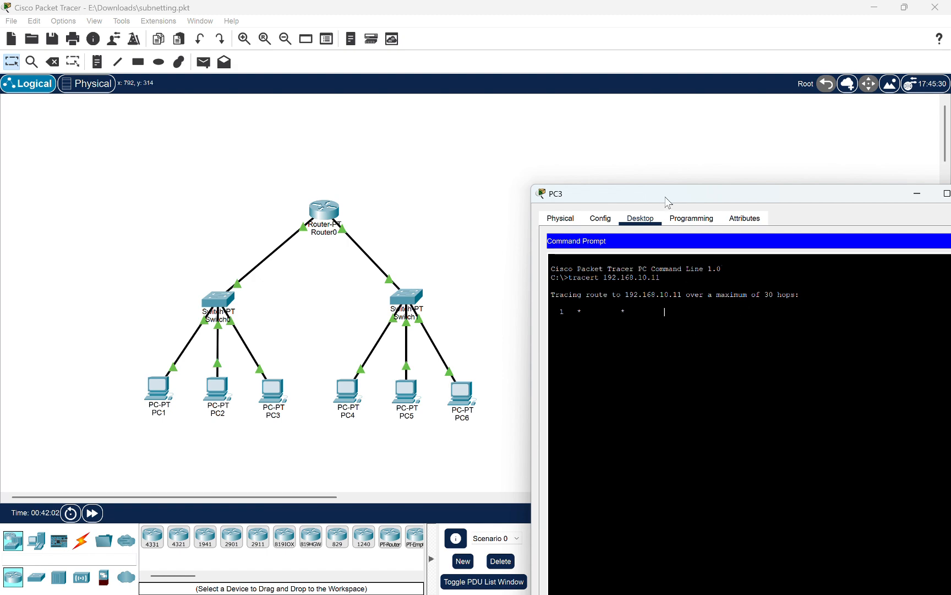
{"action": "left_click_drag", "start_coordinate": [666, 201], "coordinate": [621, 224]}
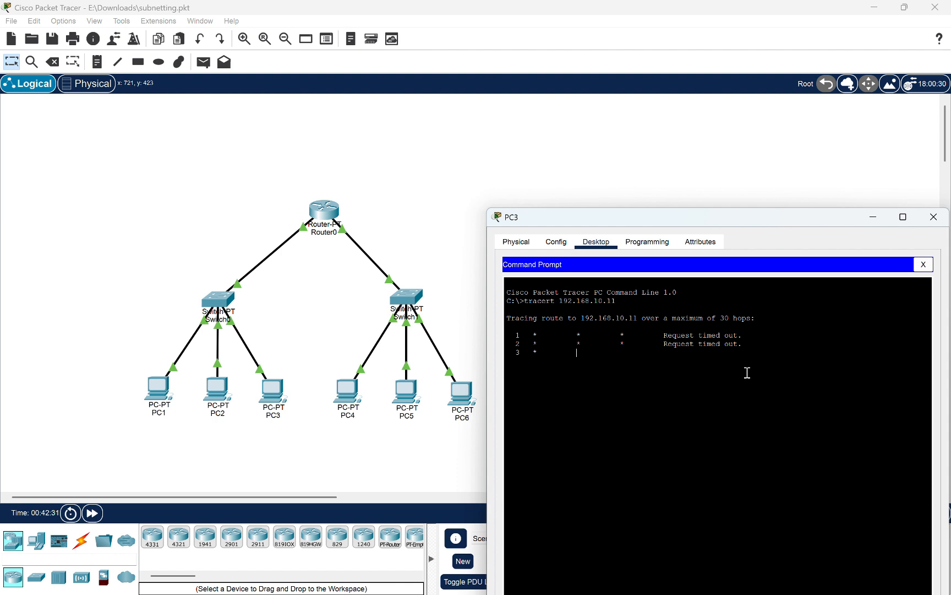
{"action": "key", "text": "ctrl+c"}
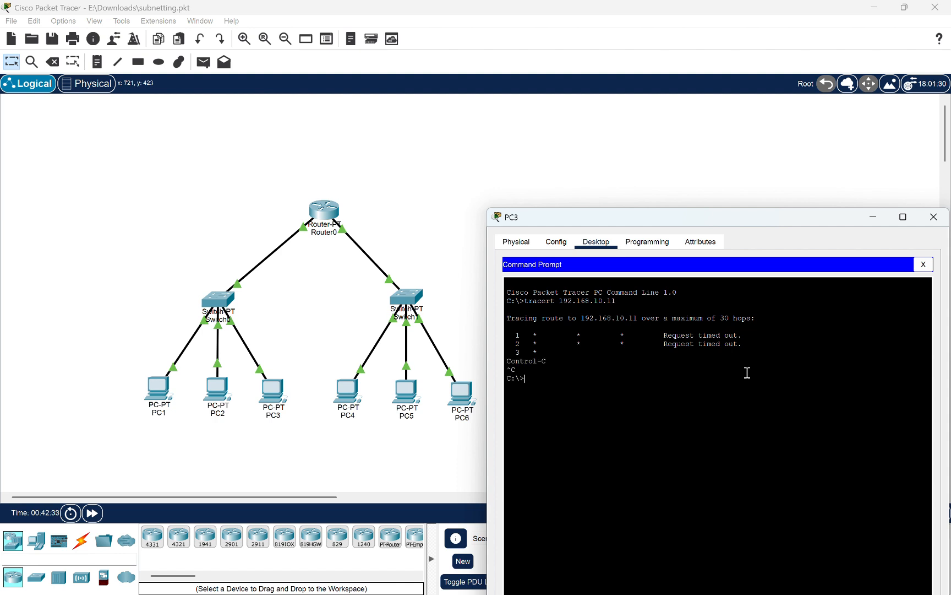